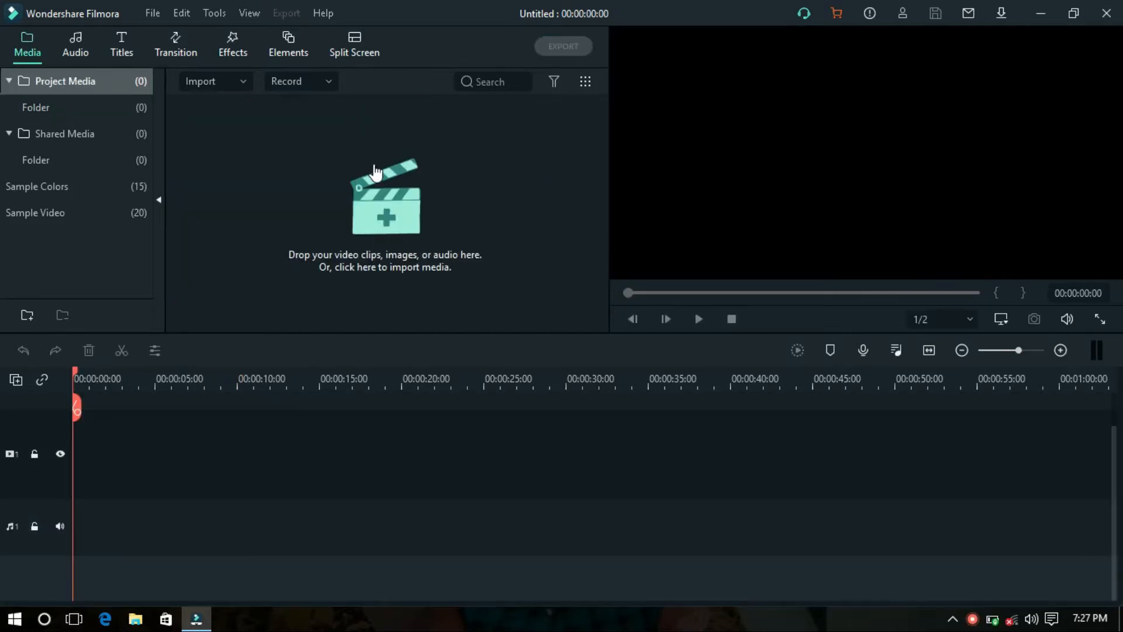
- Import the three removebg-preview images (images__26_, images__27_ and the table) from the Documents folder into the project's media folder
left_click(140, 620)
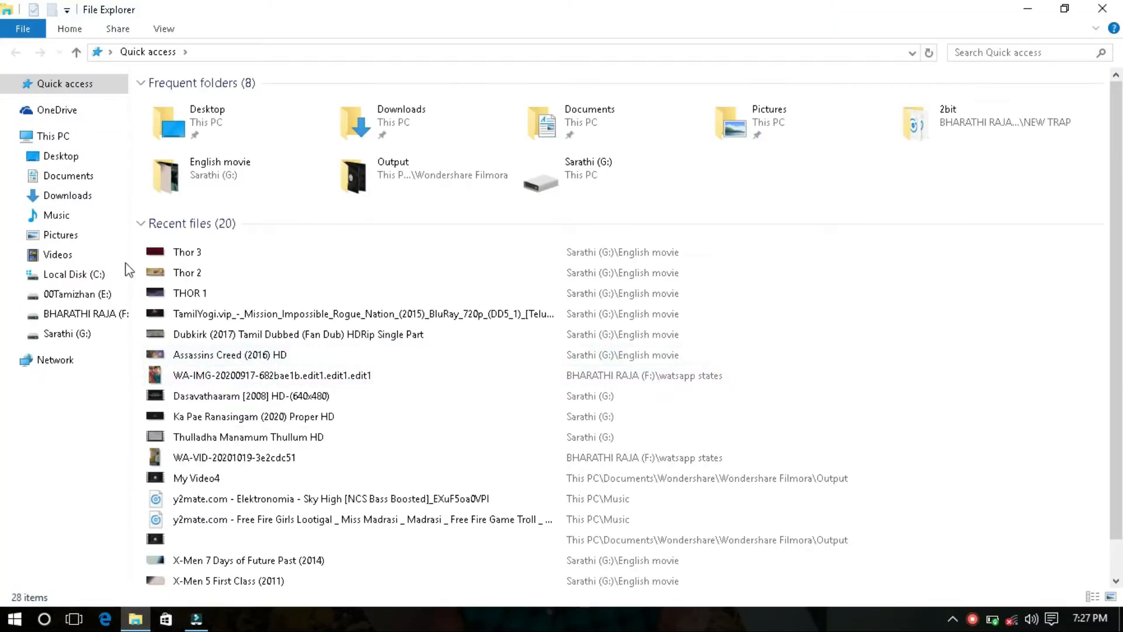
left_click(73, 176)
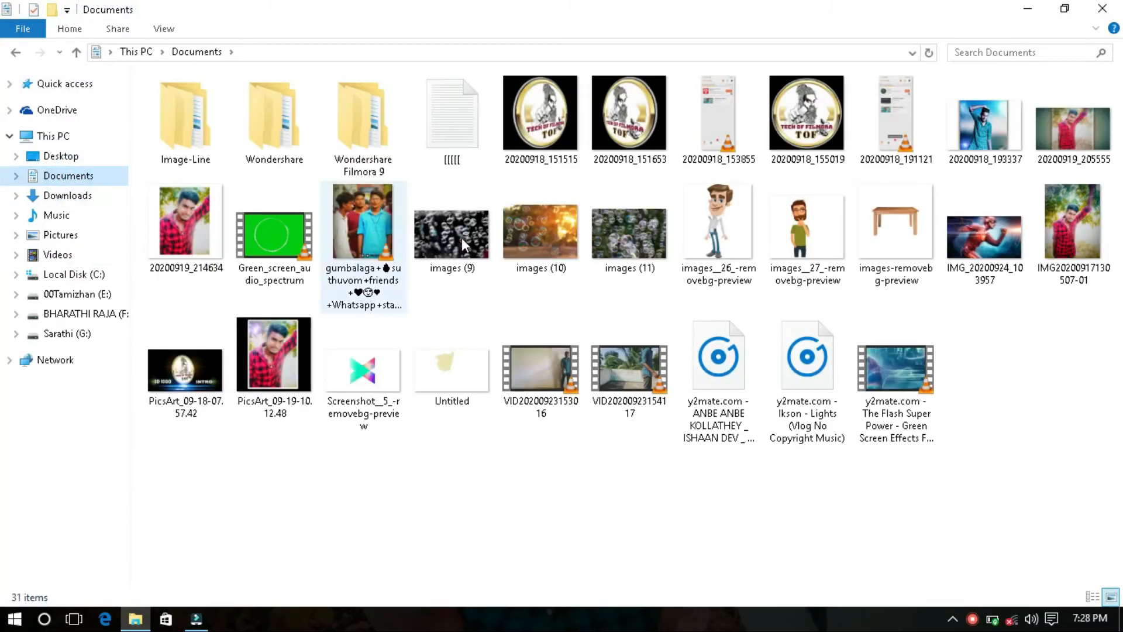
left_click(704, 258)
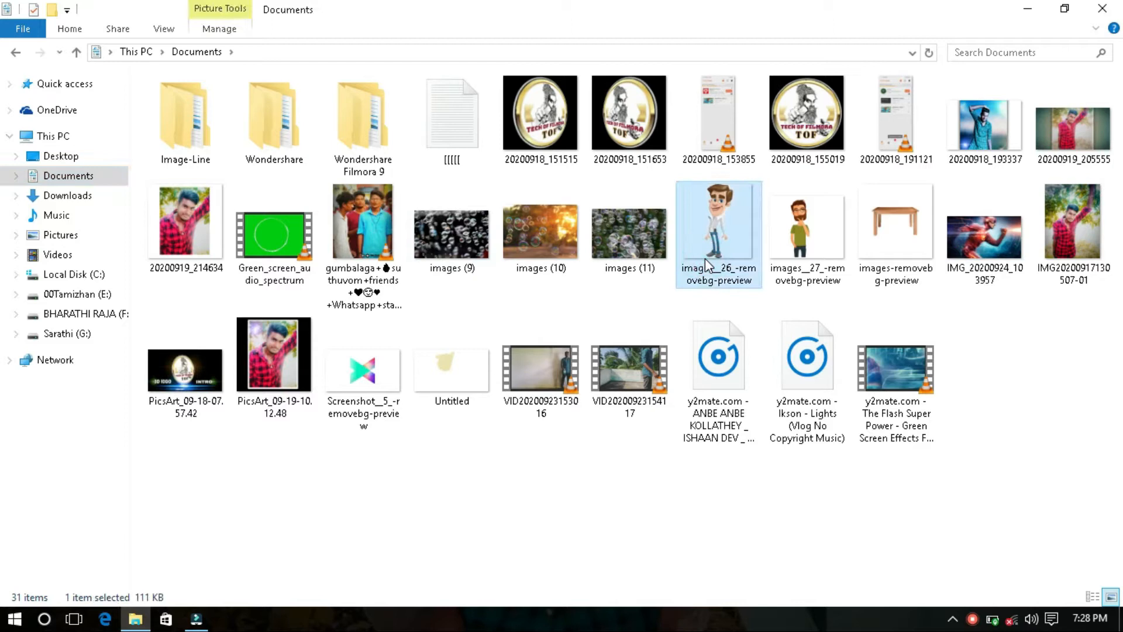
key("shift+Right")
key("shift+Right")
left_click_drag(704, 258, 334, 243)
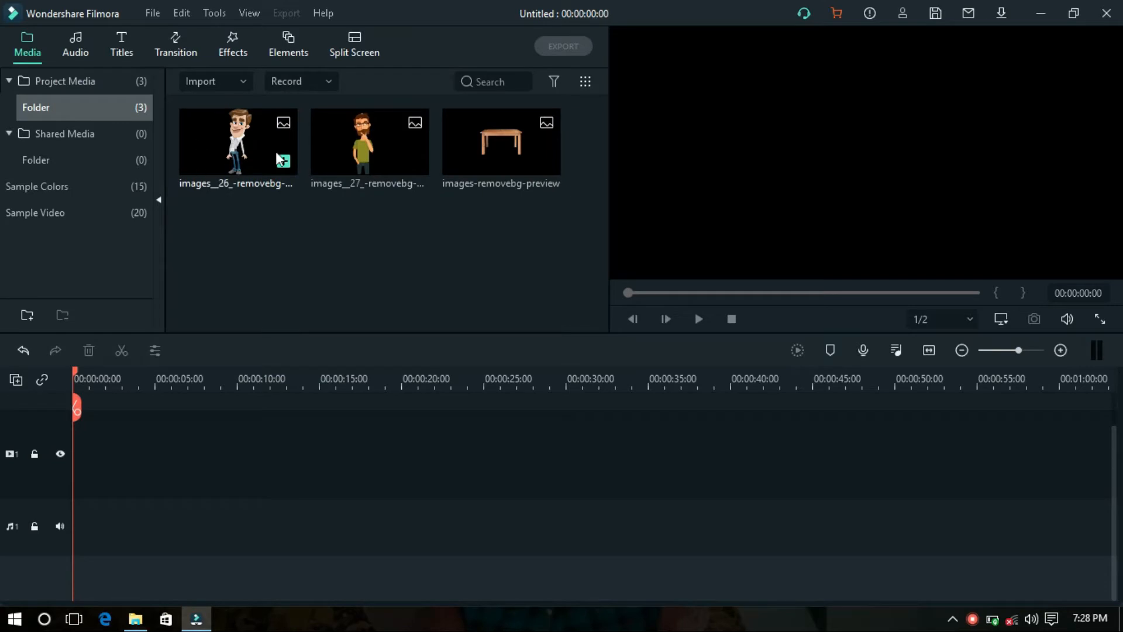
- Place the table image at the start of video track 1 and move it above the frame, out of view
left_click(463, 153)
left_click_drag(462, 153, 57, 454)
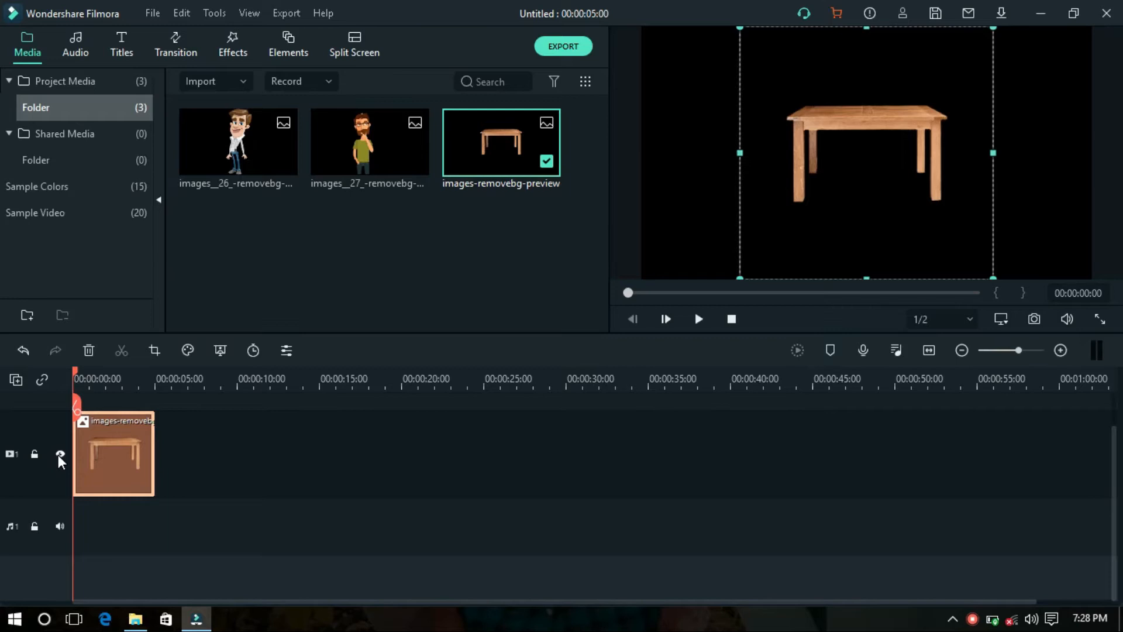
left_click_drag(895, 181, 899, 60)
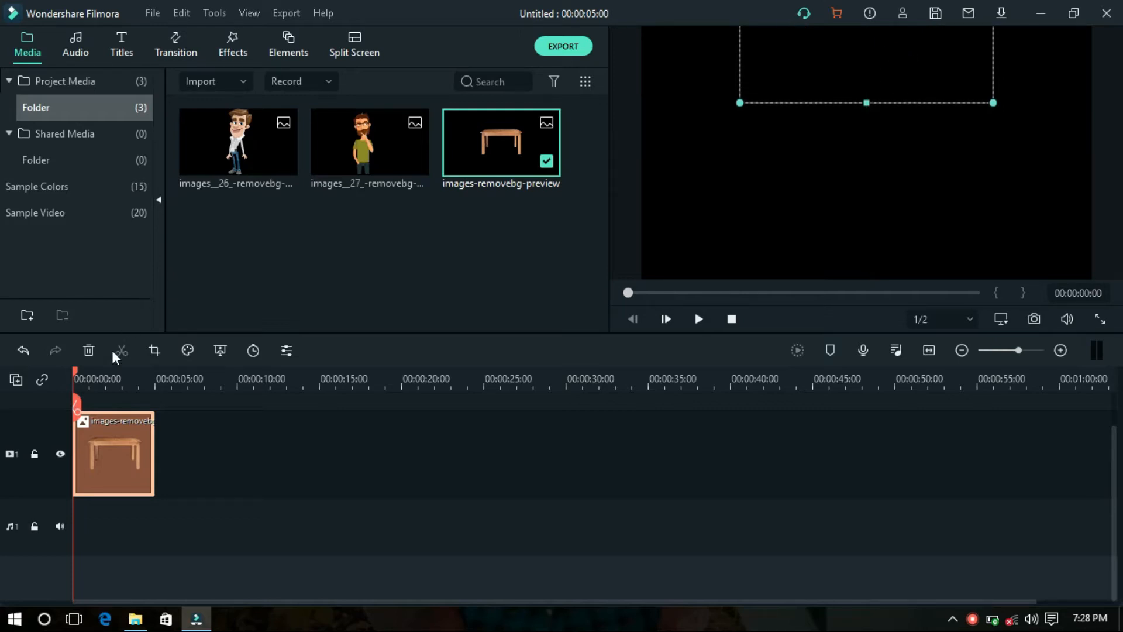
- Add a custom animation keyframe to the table clip at 00:00:00:00
left_click(104, 379)
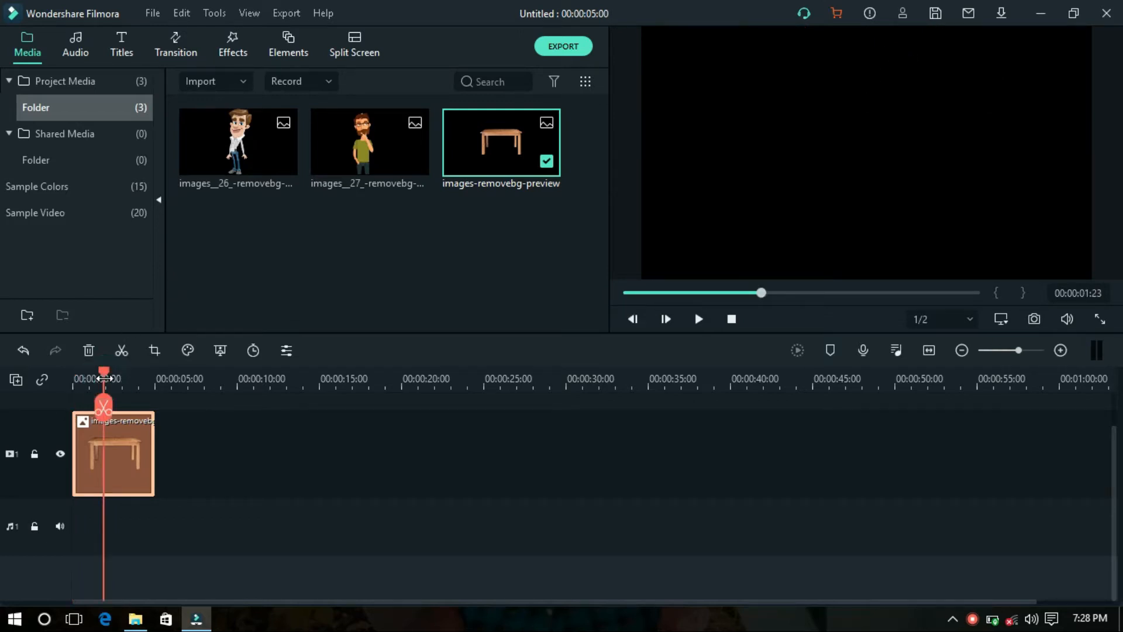
left_click(124, 439)
double_click(125, 437)
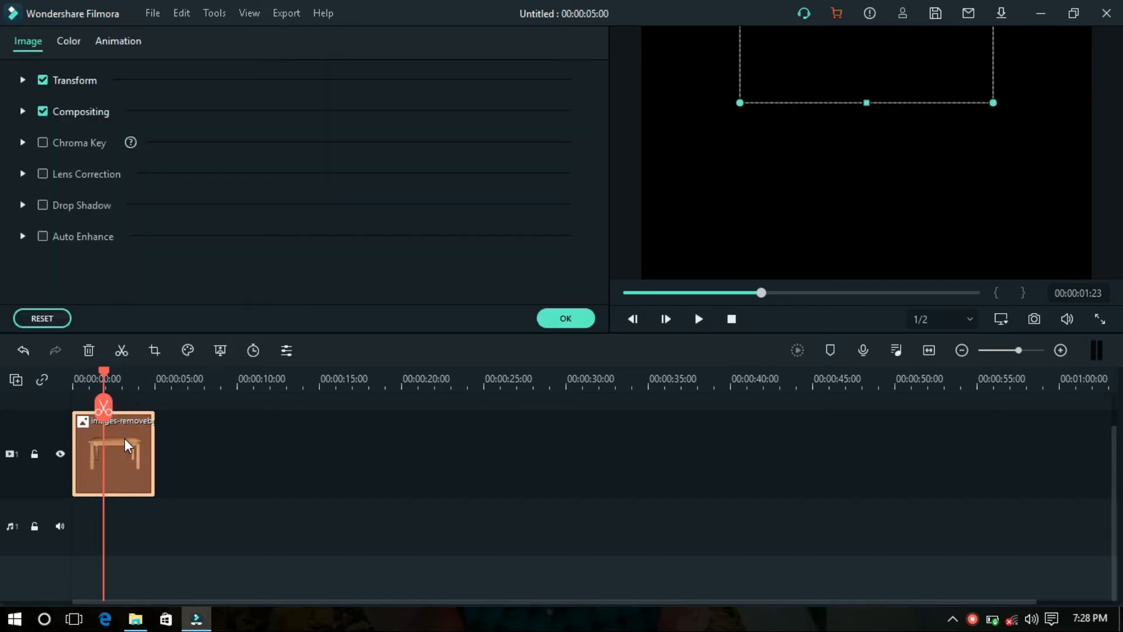
left_click(115, 45)
left_click(84, 75)
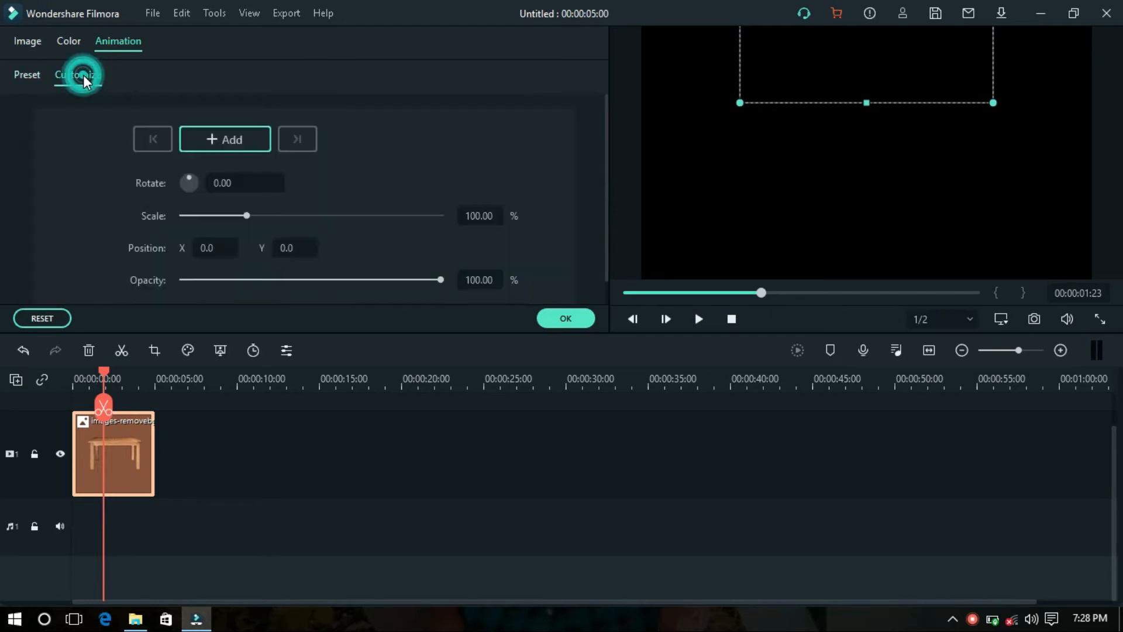
left_click(730, 322)
left_click(243, 143)
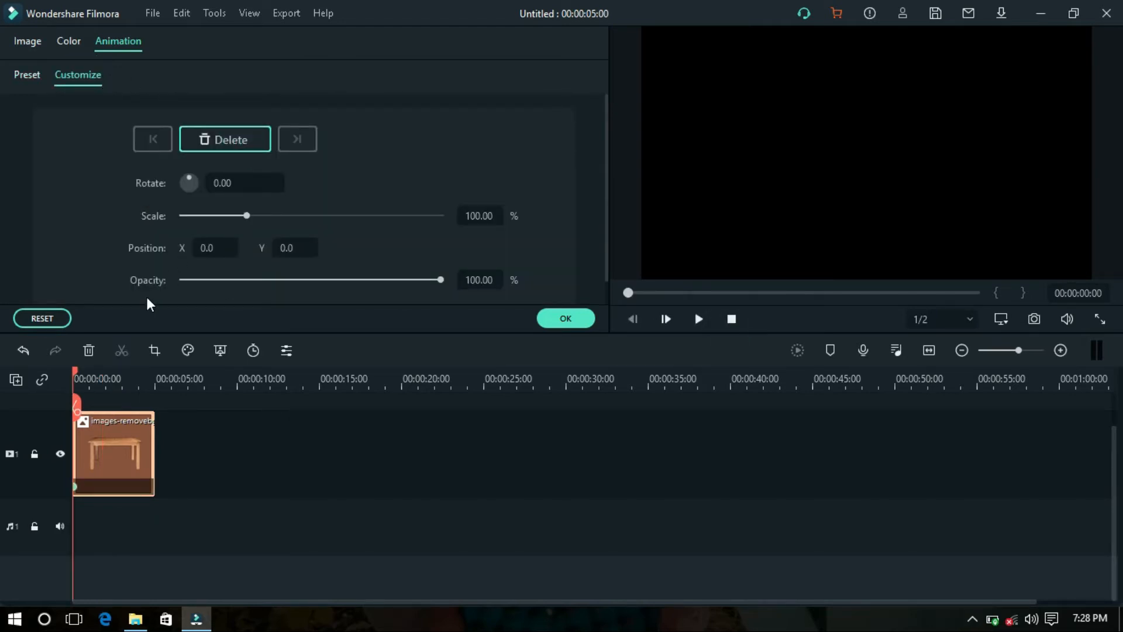
- Add a second keyframe to the table clip at 00:00:01:11 and move the table down into the frame to about Y -308
left_click(100, 378)
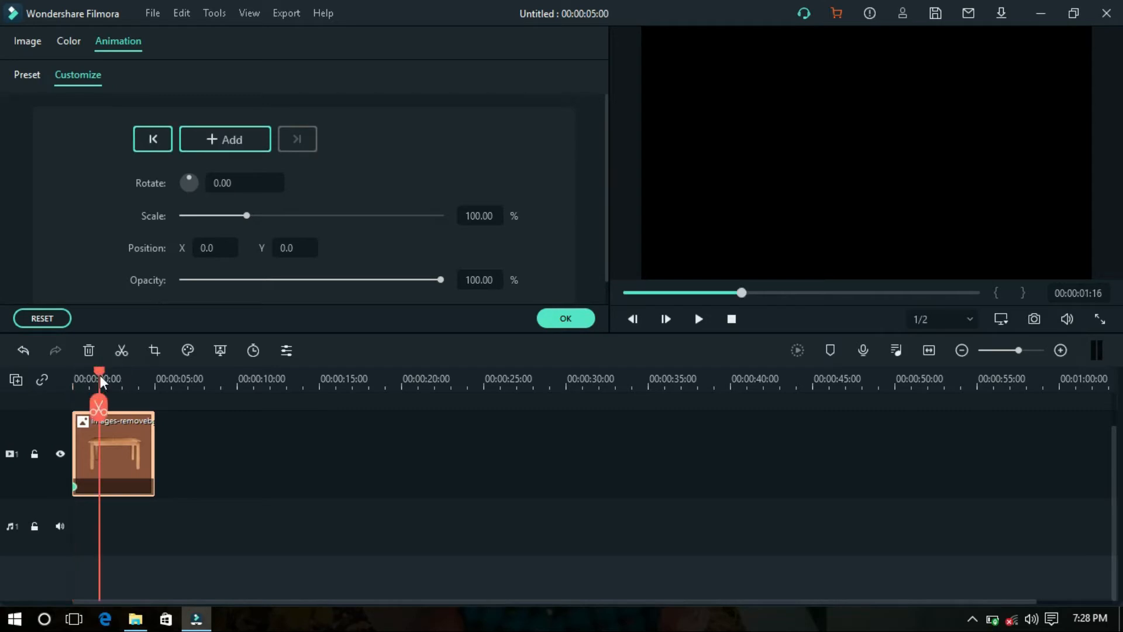
left_click_drag(99, 372, 98, 374)
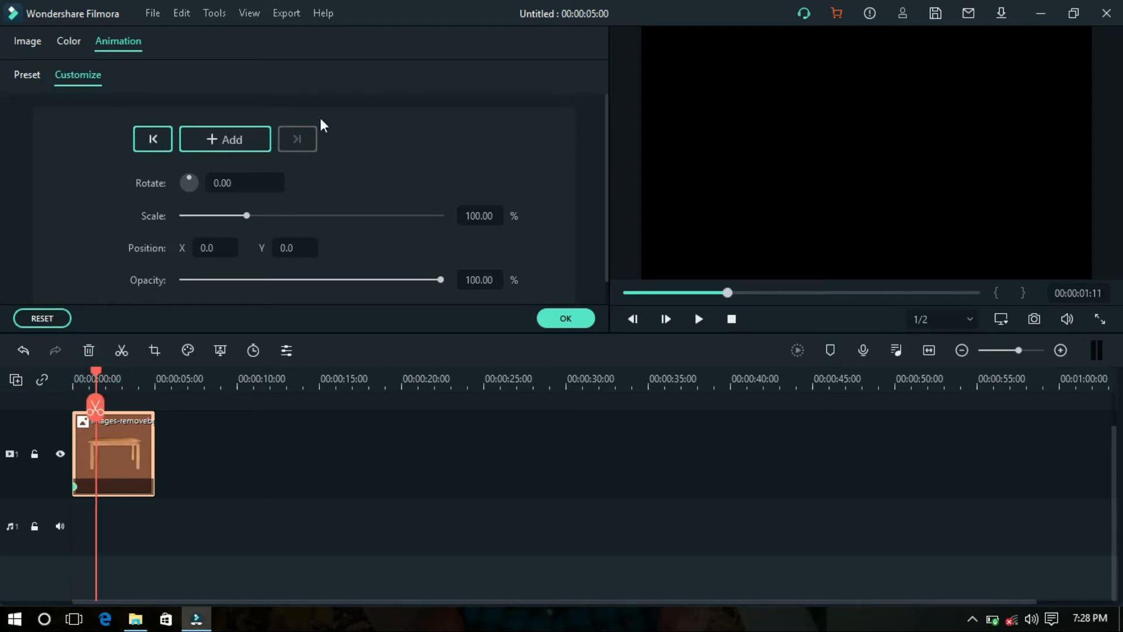
left_click(248, 140)
left_click_drag(919, 71, 908, 318)
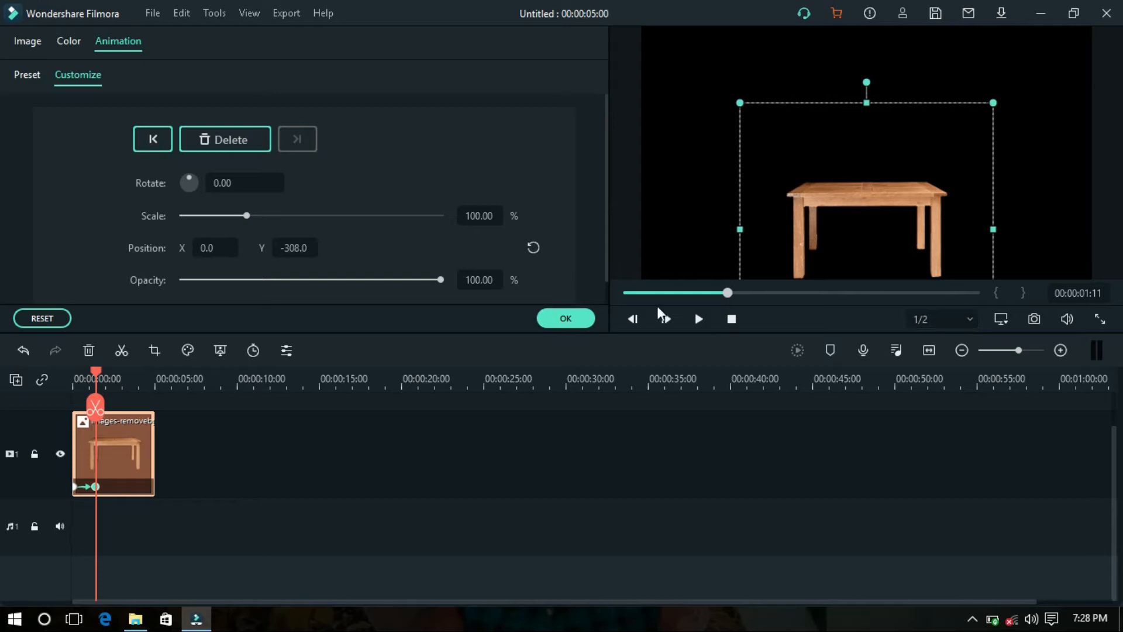
- Play the table's drop-in animation from the start to check it, and return to the beginning
left_click(731, 319)
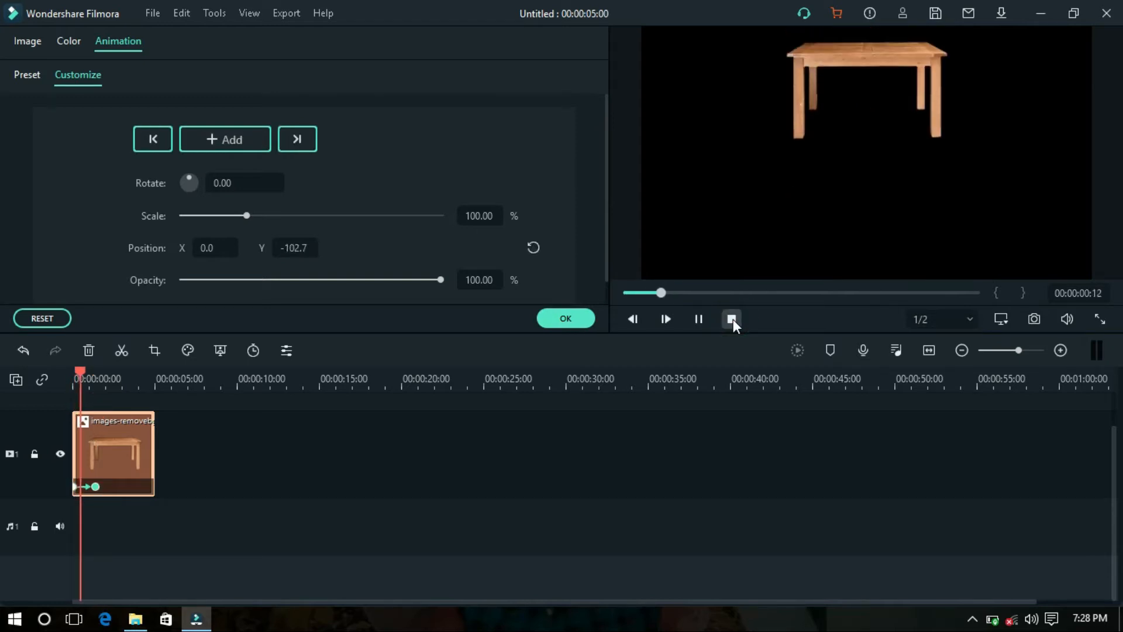
key("space")
left_click(730, 318)
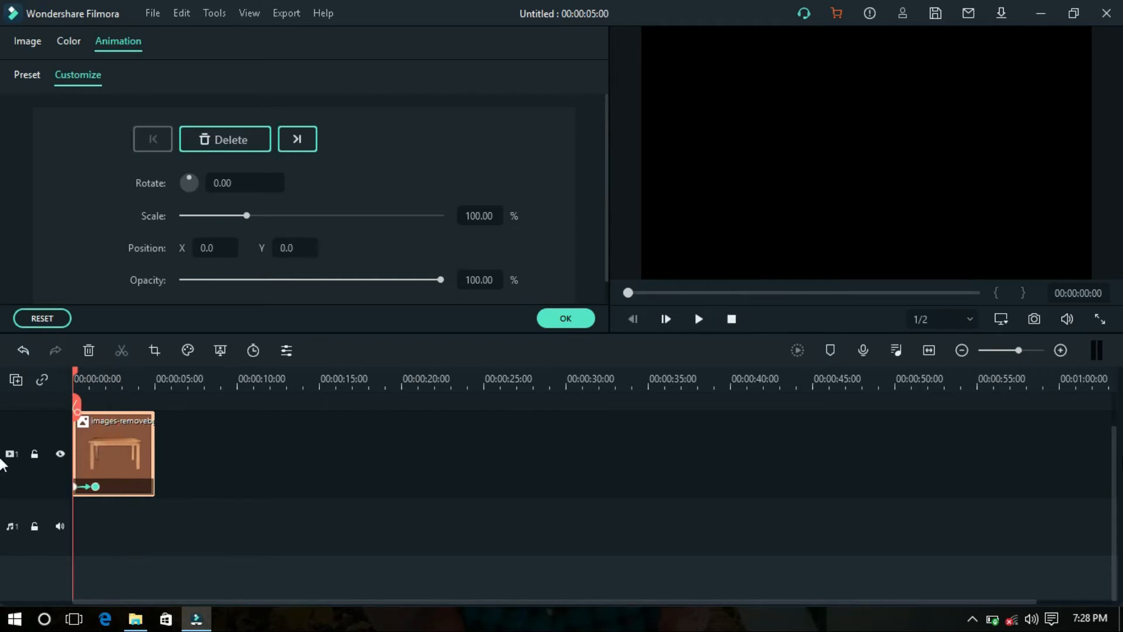
- Accept the table's animation and place the images__27_ clip on video track 2, starting at 00:00:01:16
left_click_drag(1116, 460, 1116, 443)
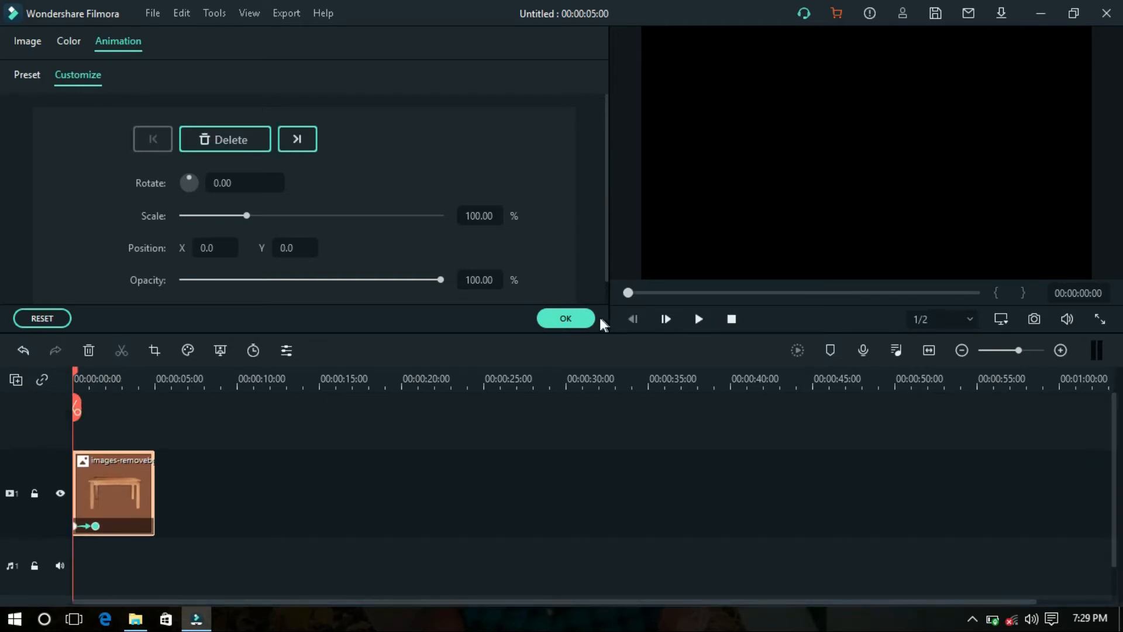
left_click(566, 318)
left_click(339, 255)
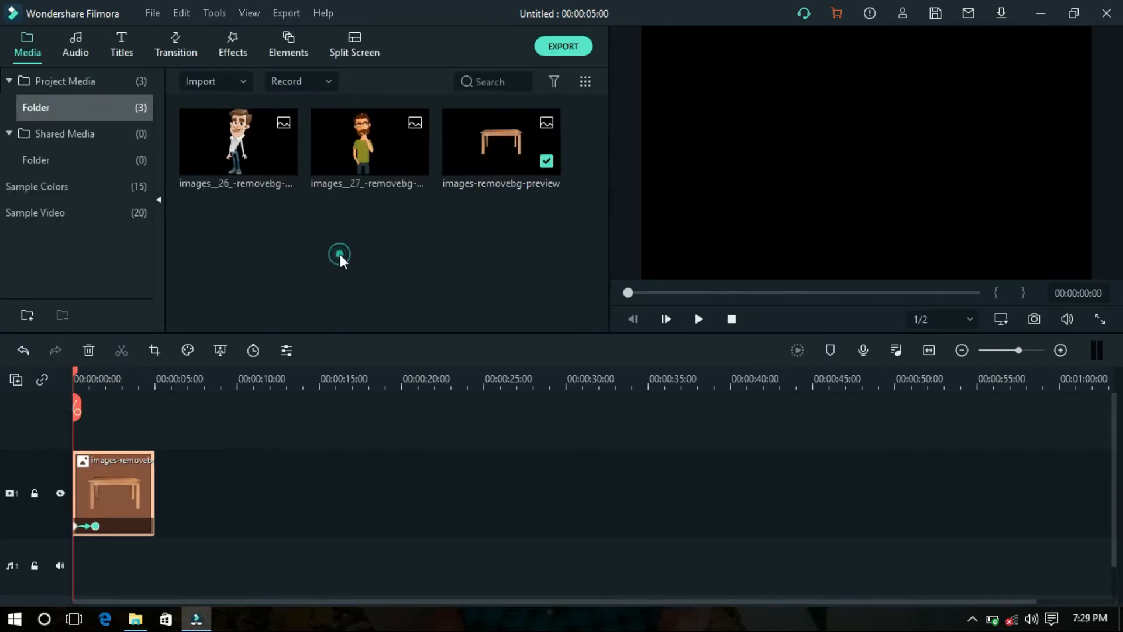
left_click_drag(322, 151, 105, 426)
key("space")
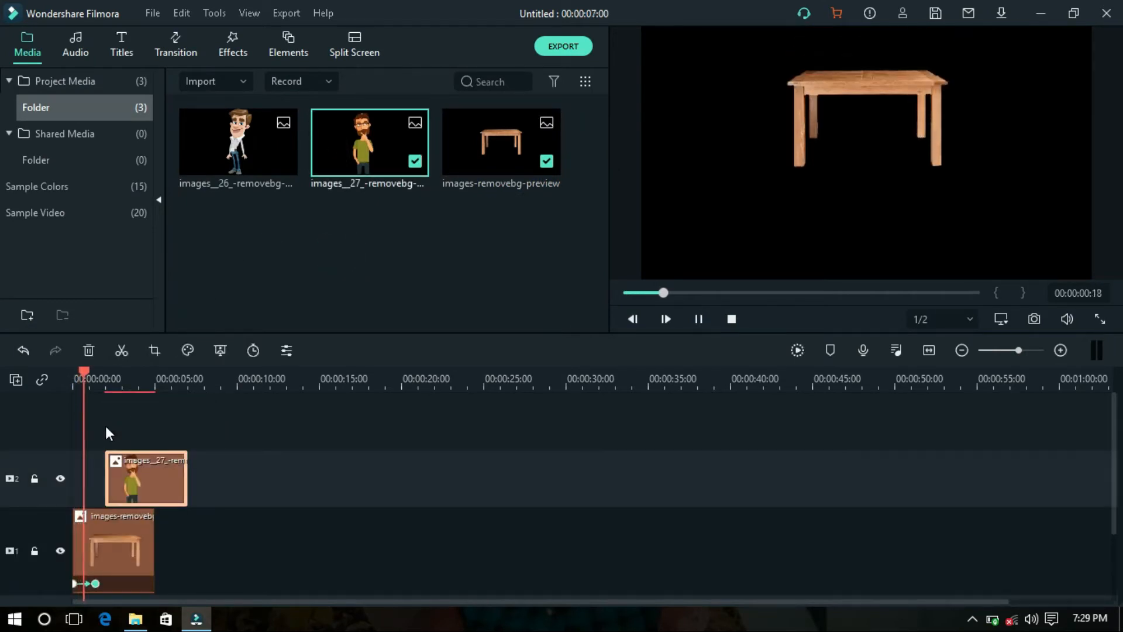
key("space")
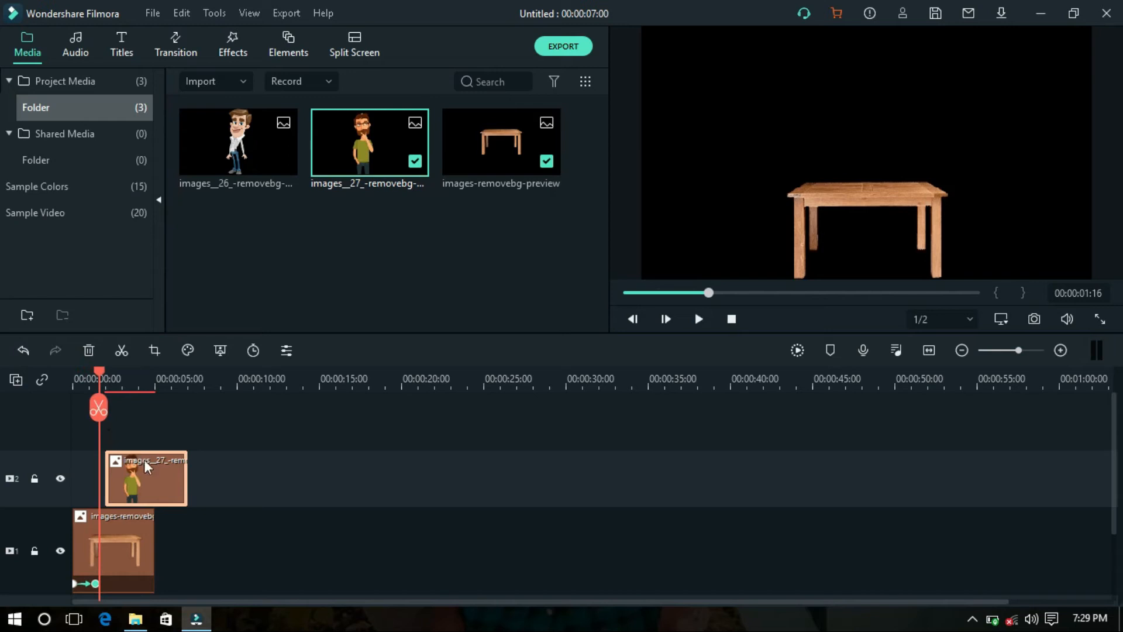
left_click_drag(147, 479, 140, 479)
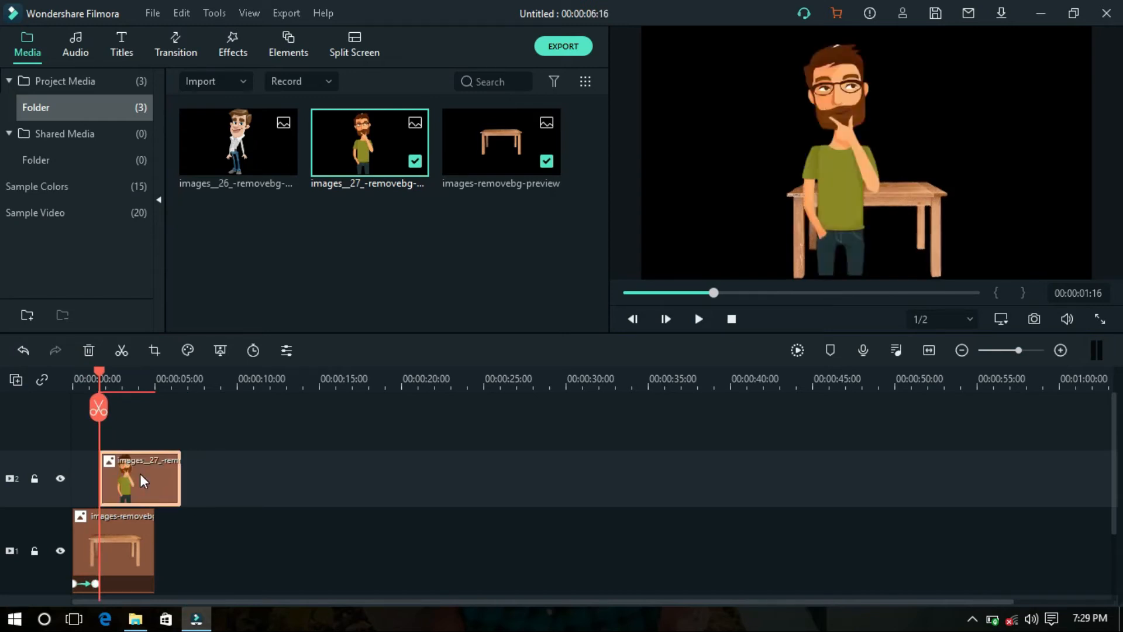
- Scale the bearded man down slightly and move him outside the frame's left edge
left_click(848, 152)
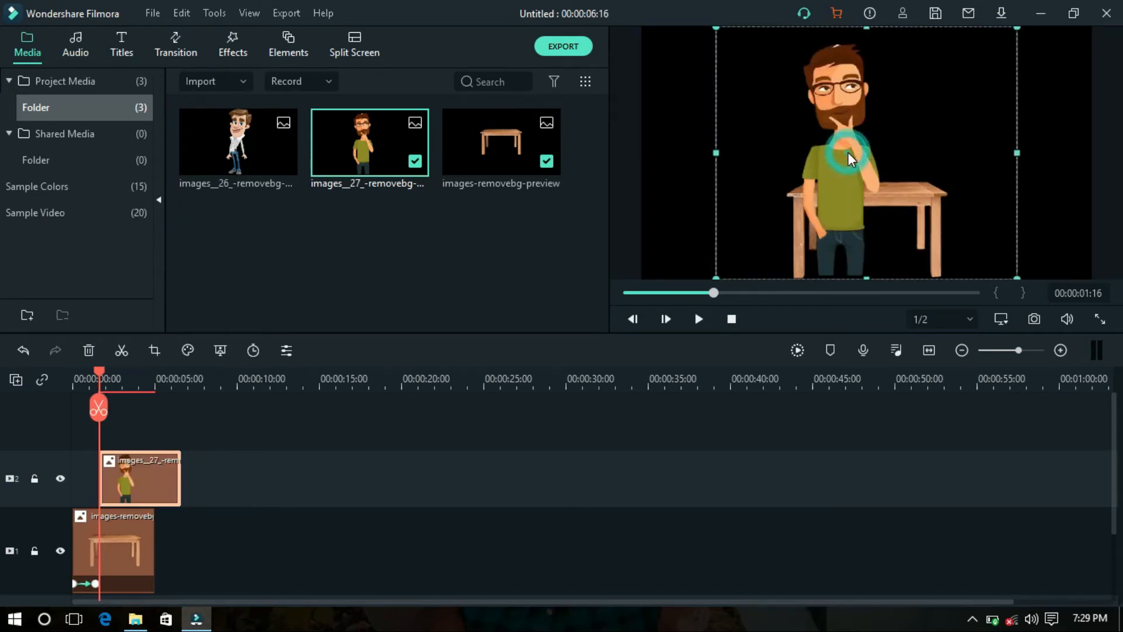
left_click_drag(1017, 26, 953, 80)
left_click_drag(822, 187, 618, 184)
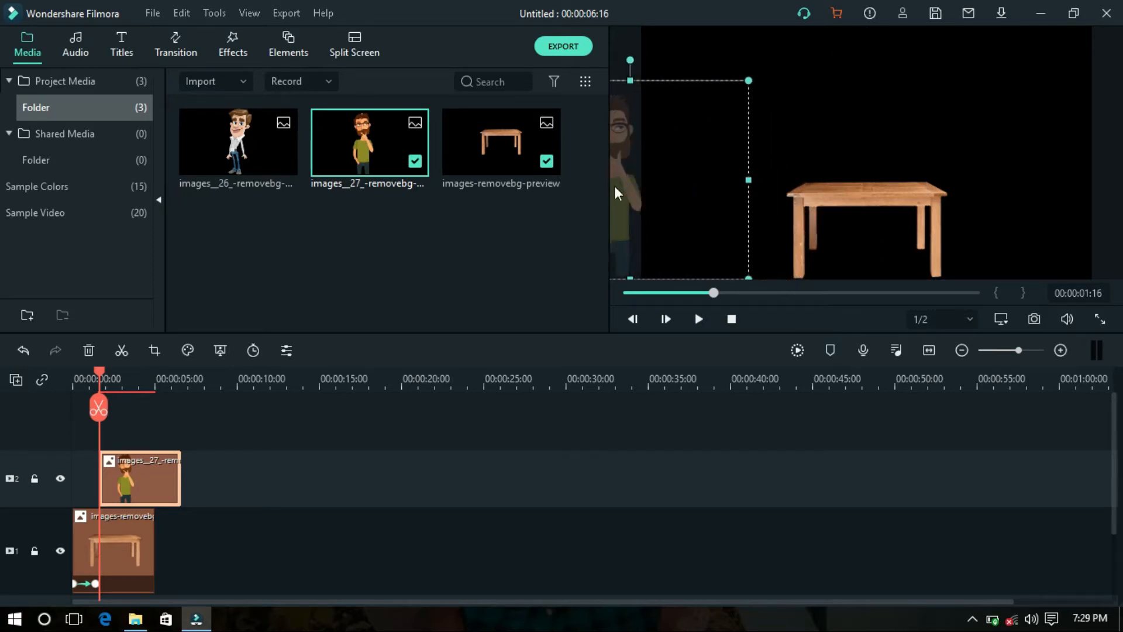
- Lock the table's track and add a custom animation keyframe to the bearded man's clip at 00:00:01:16
left_click(34, 551)
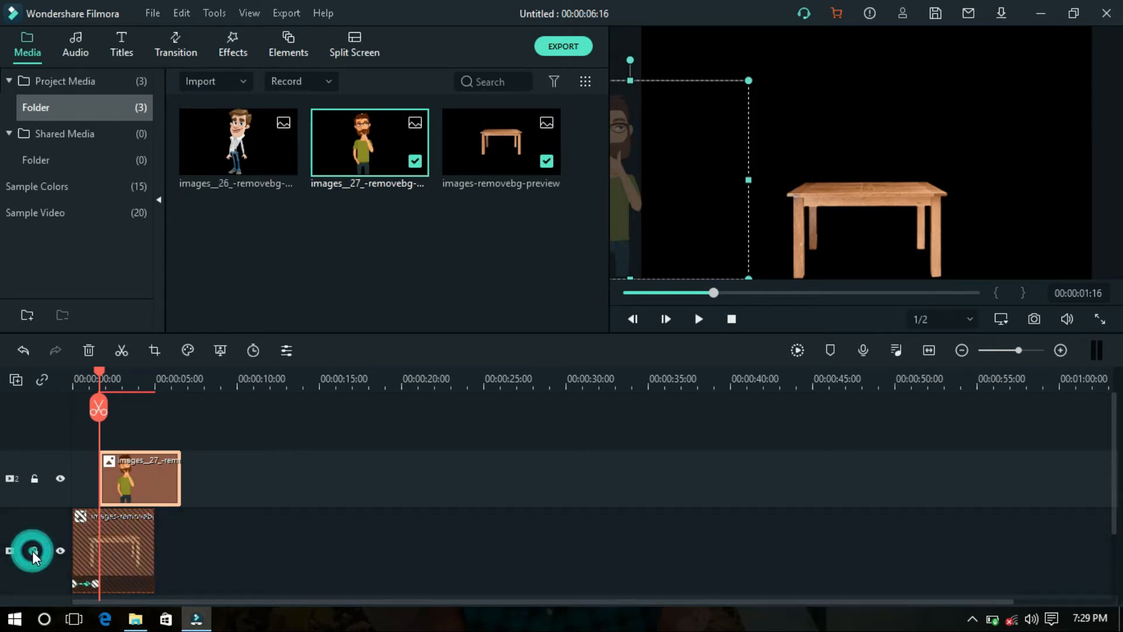
double_click(152, 478)
left_click(230, 135)
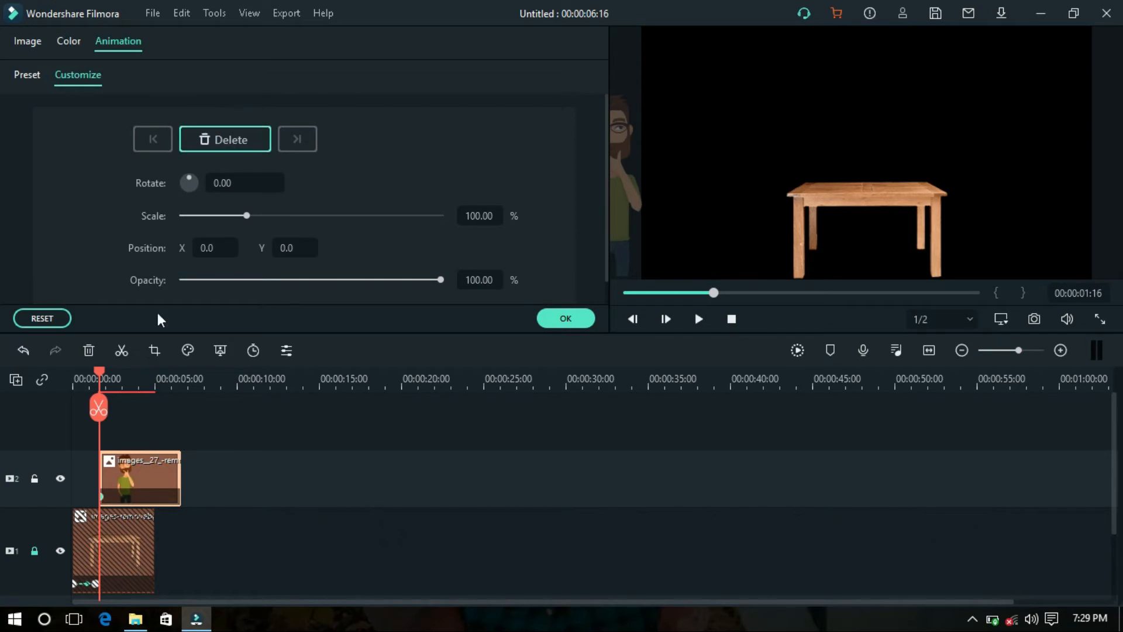
- Add a second keyframe to the bearded man's clip at 00:00:03:03 and move him beside the table at about X 184
left_click(124, 386)
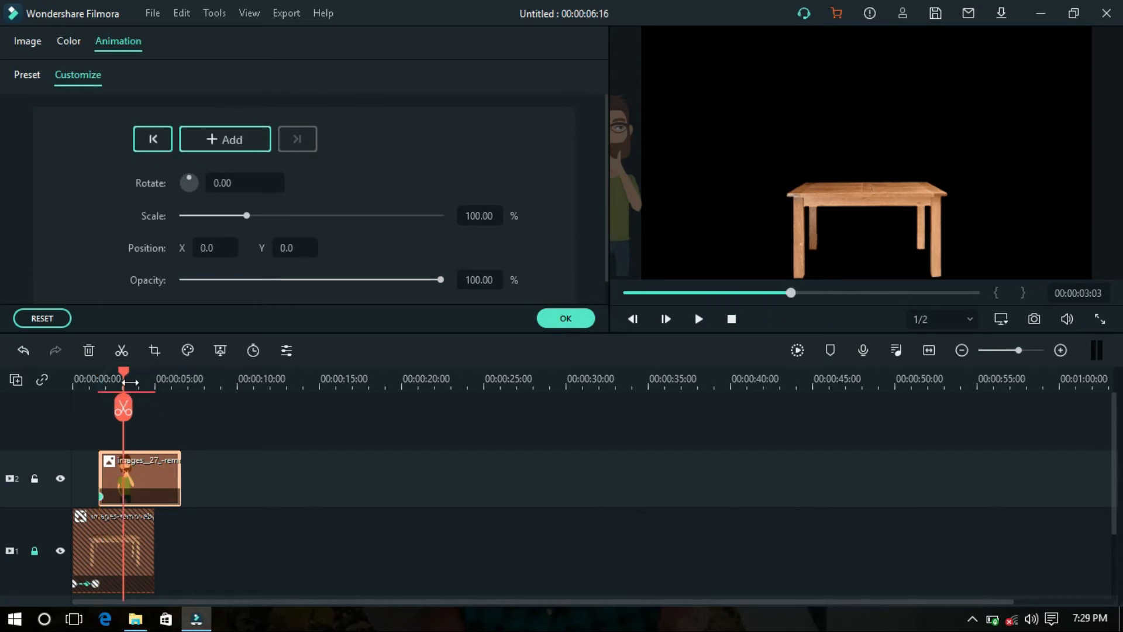
left_click(229, 143)
left_click(654, 188)
left_click_drag(658, 188, 806, 187)
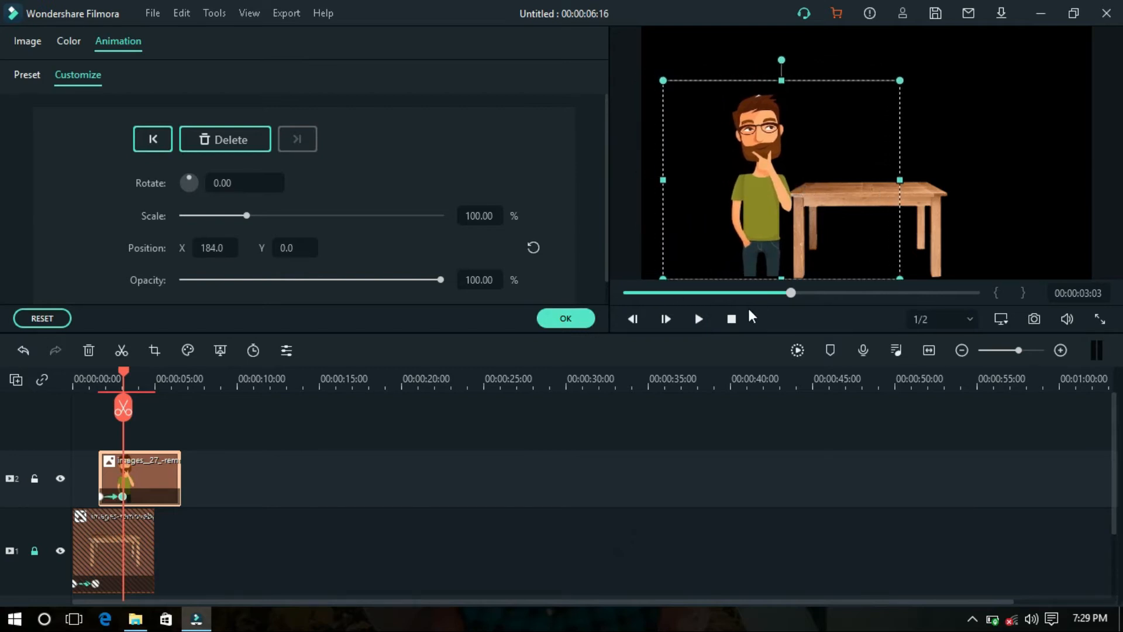
- Play the timeline from the start to check the bearded man's slide-in animation
left_click(731, 319)
key("space")
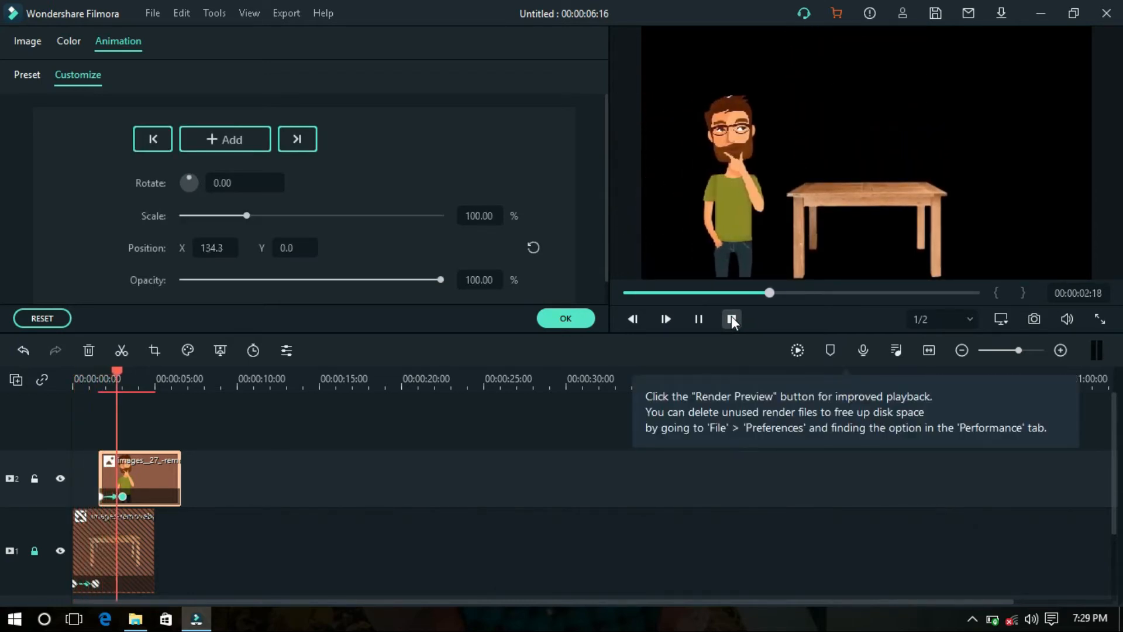
key("space")
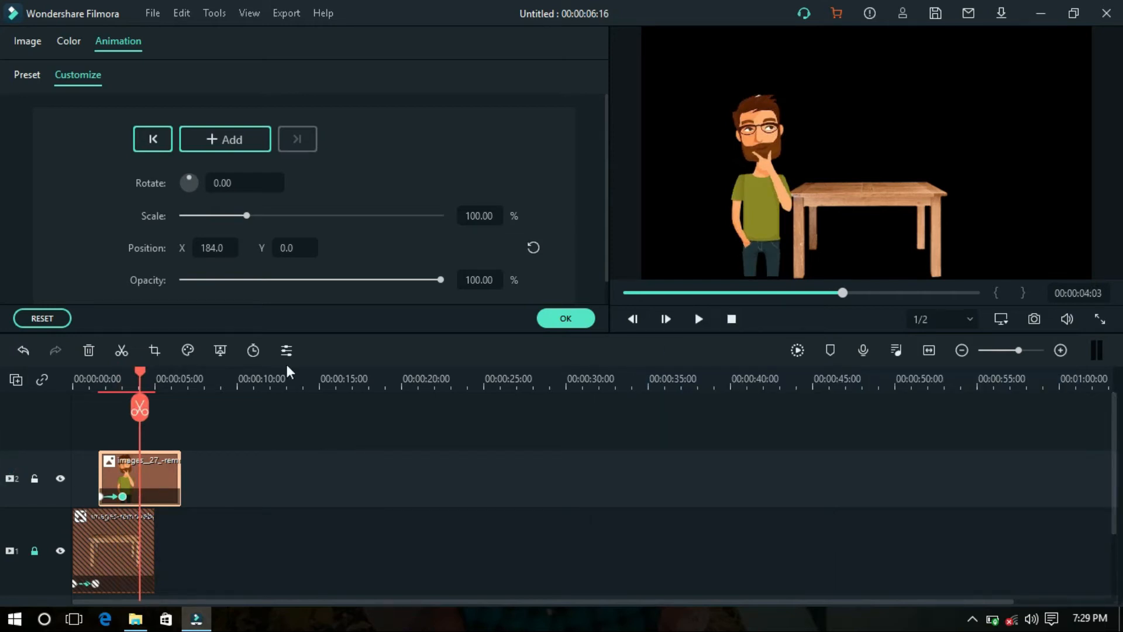
- Accept the bearded man's animation and place the images__26_ clip on video track 3, starting at 00:00:03:10
left_click_drag(139, 375, 129, 375)
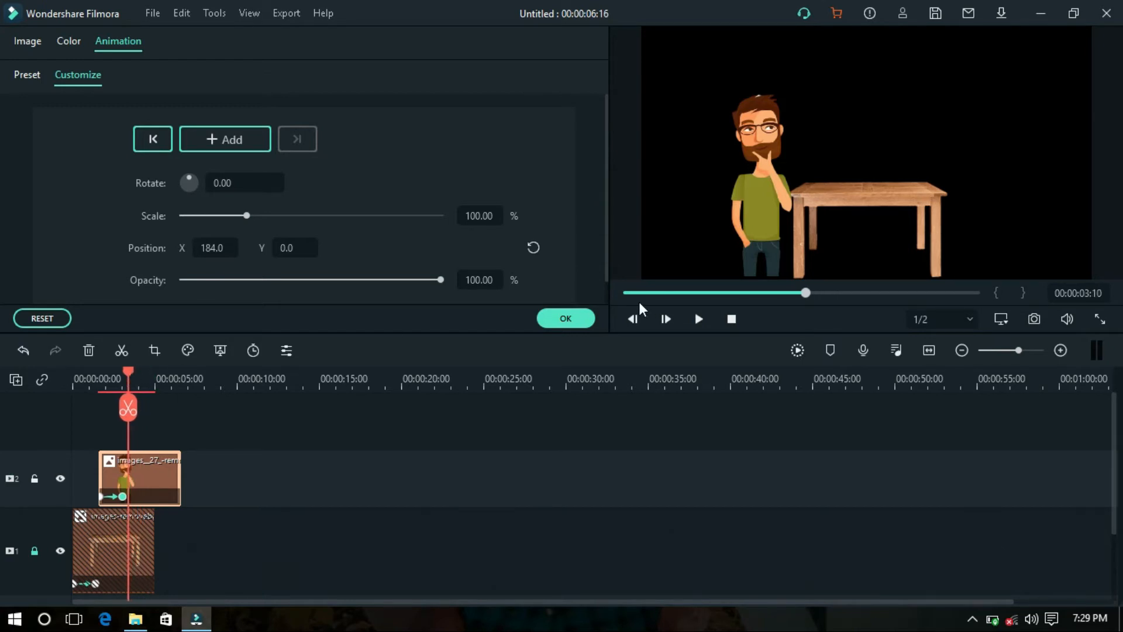
left_click(566, 318)
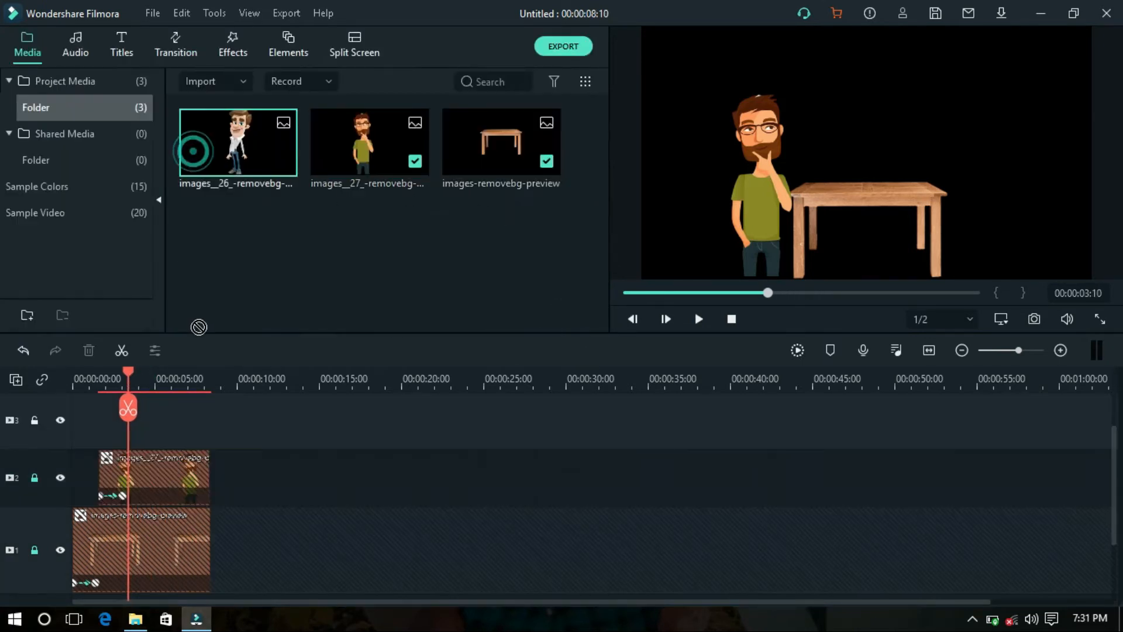
left_click_drag(193, 147, 132, 423)
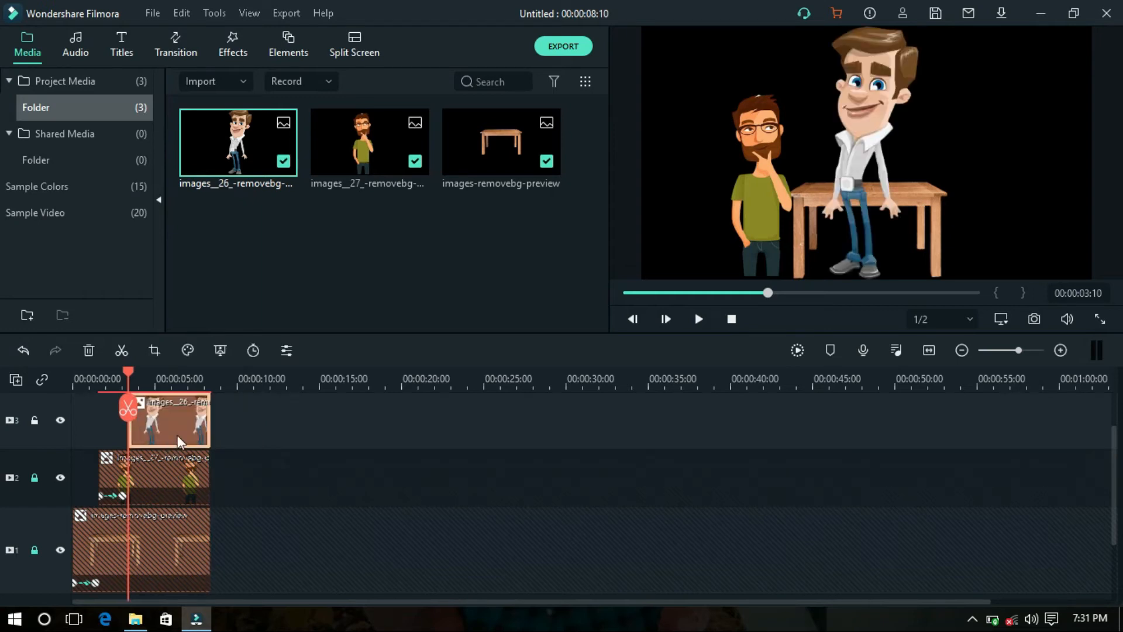
- Scale the man in the white shirt down and move him outside the frame's right edge
left_click(893, 110)
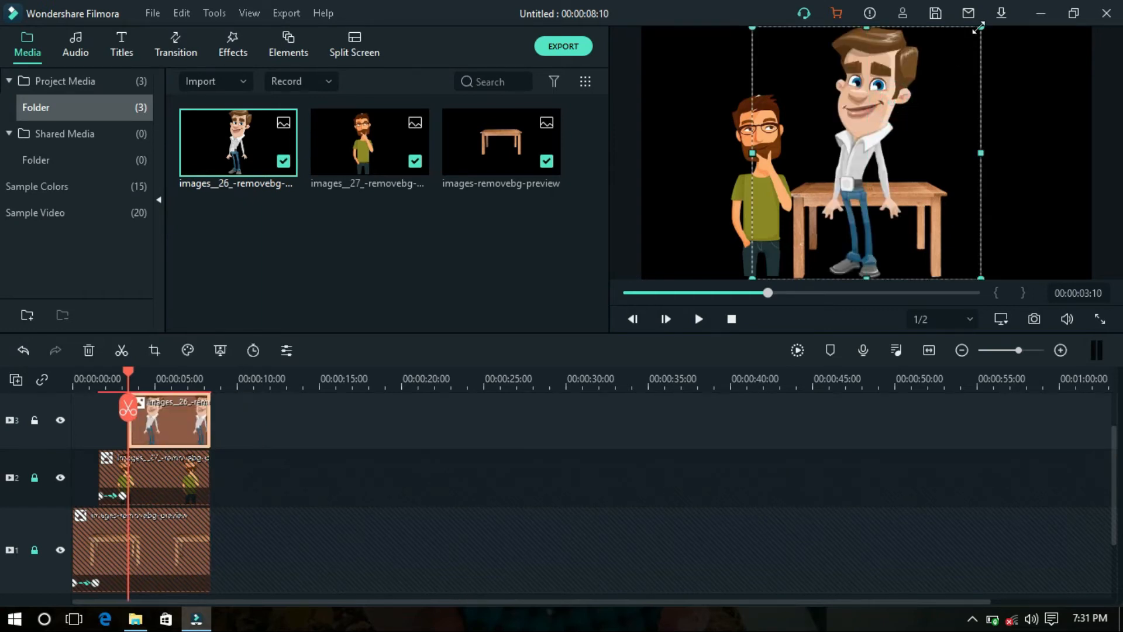
left_click_drag(973, 35, 938, 85)
left_click_drag(846, 170, 1121, 185)
left_click_drag(1030, 100, 1026, 97)
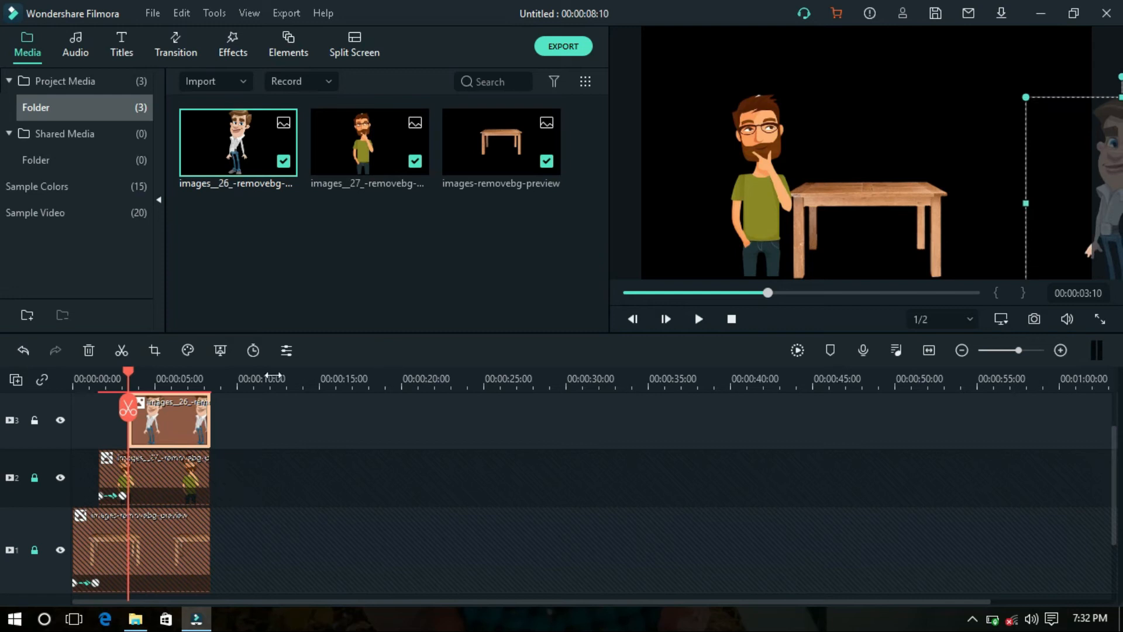
- Keyframe the white-shirted man's clip at 00:00:03:10 and 00:00:05:06, moving him beside the table to X -175, Y -7 at the second keyframe
double_click(152, 428)
left_click(245, 141)
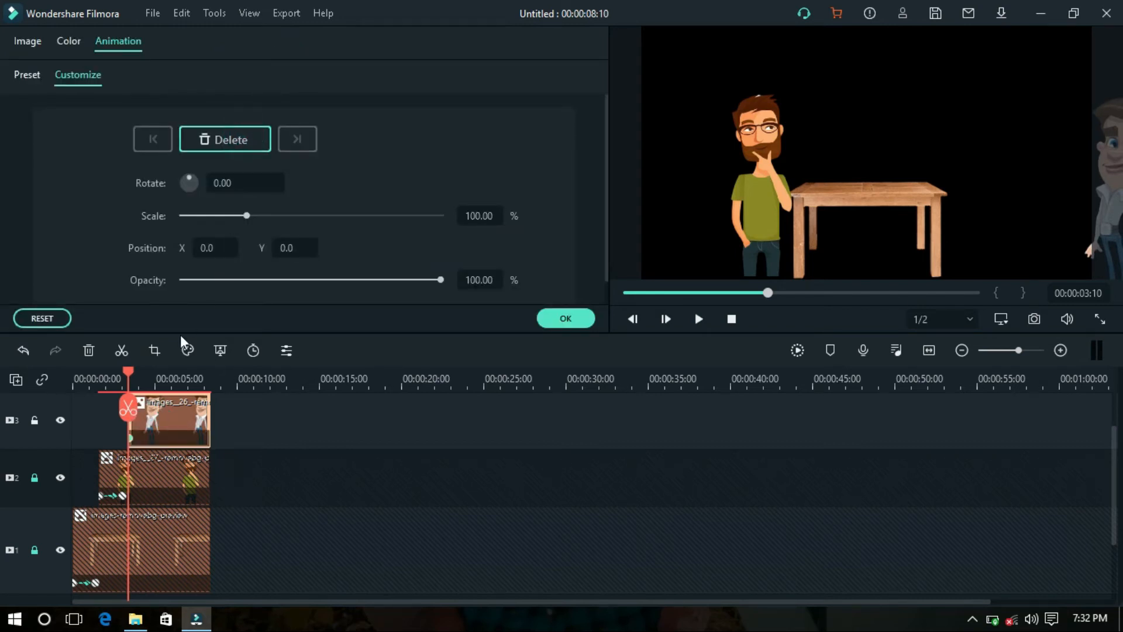
left_click(162, 380)
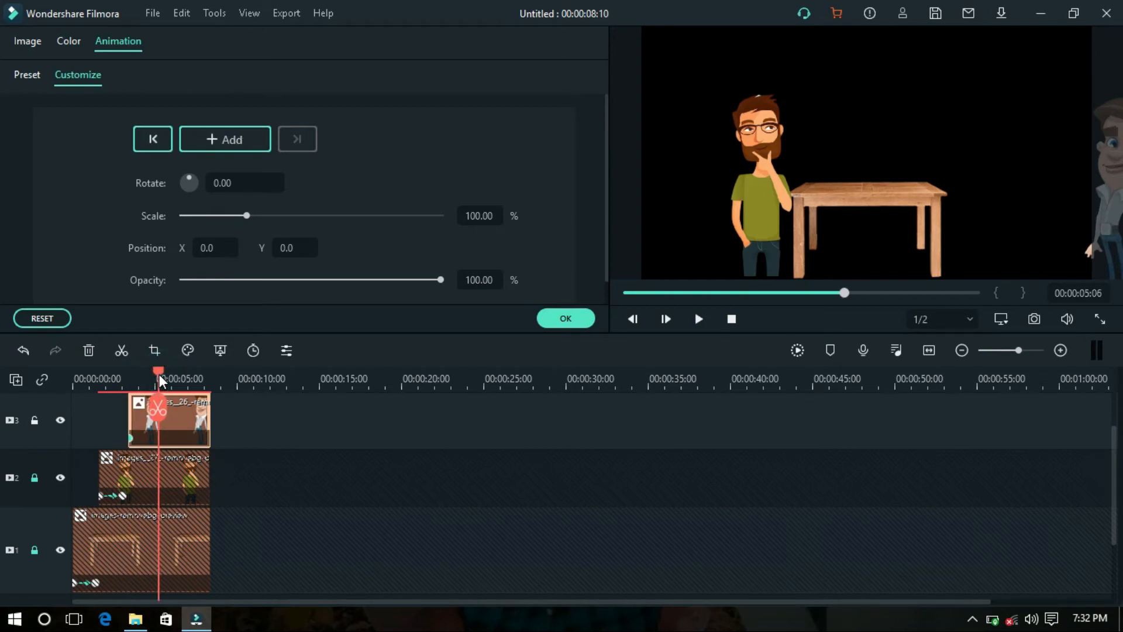
left_click(225, 139)
left_click_drag(1079, 216, 935, 216)
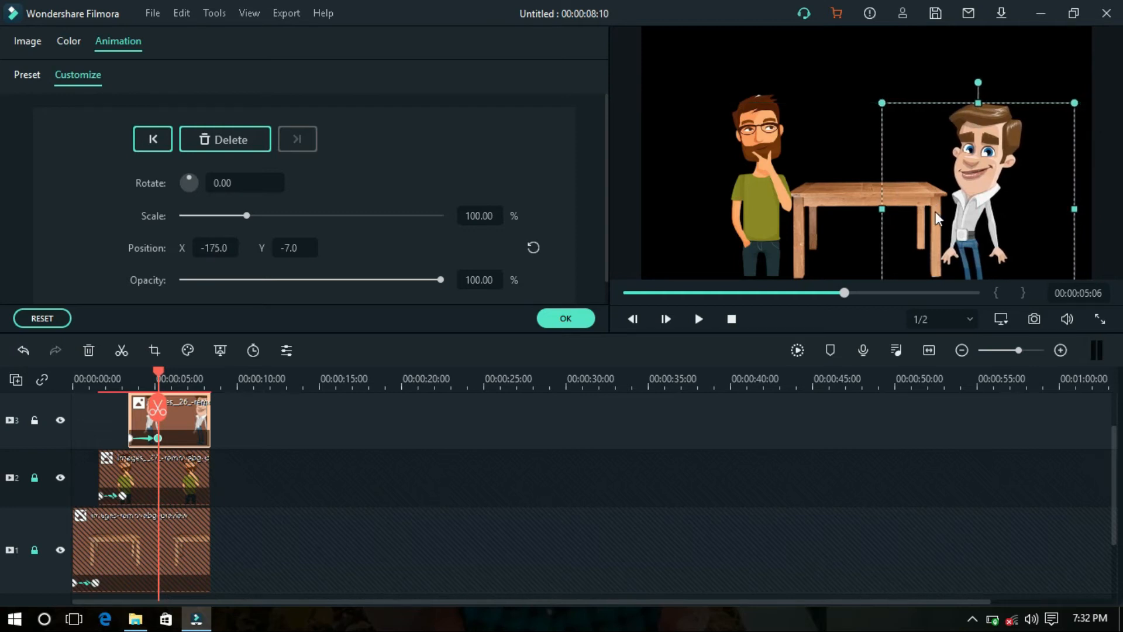
left_click(553, 322)
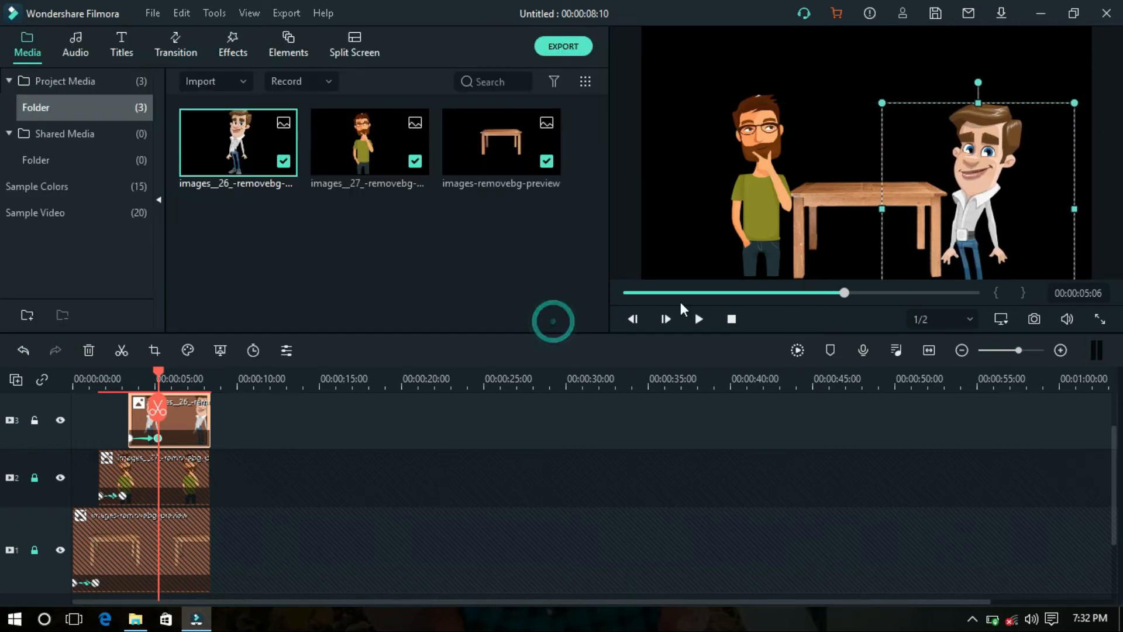
- Play the timeline from the start to check the white-shirted man's slide-in animation
left_click(732, 319)
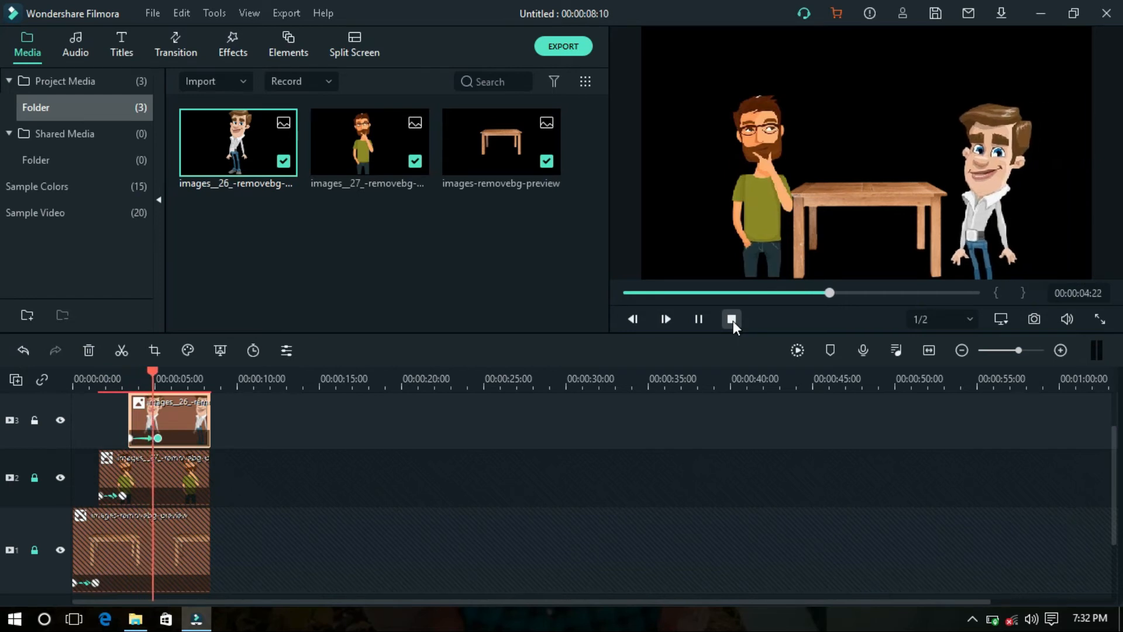
key("space")
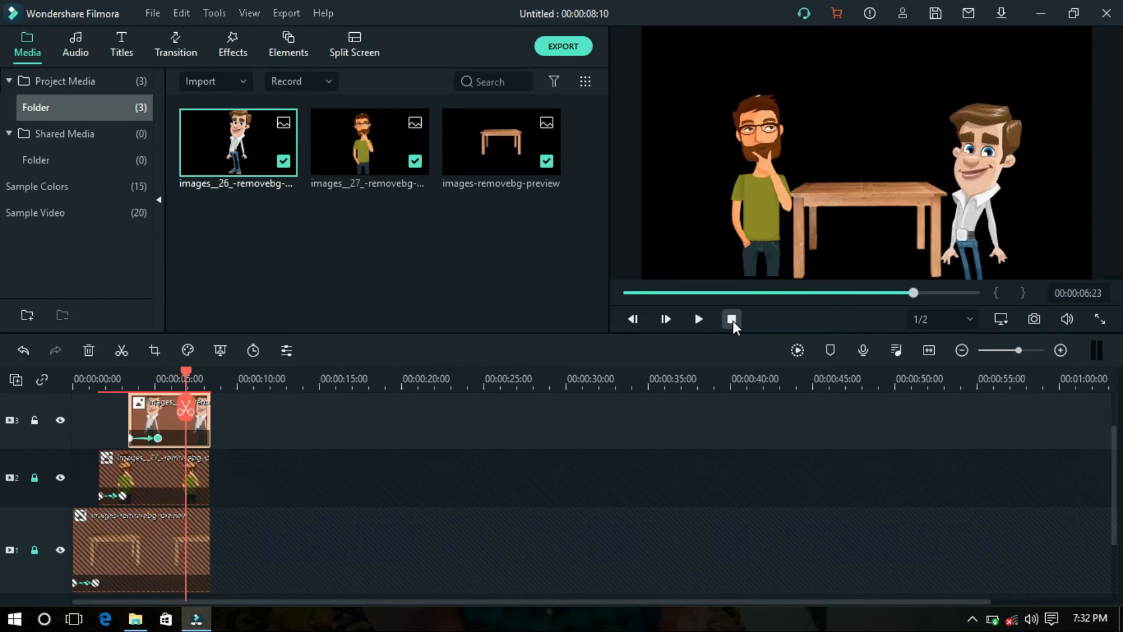
left_click(731, 319)
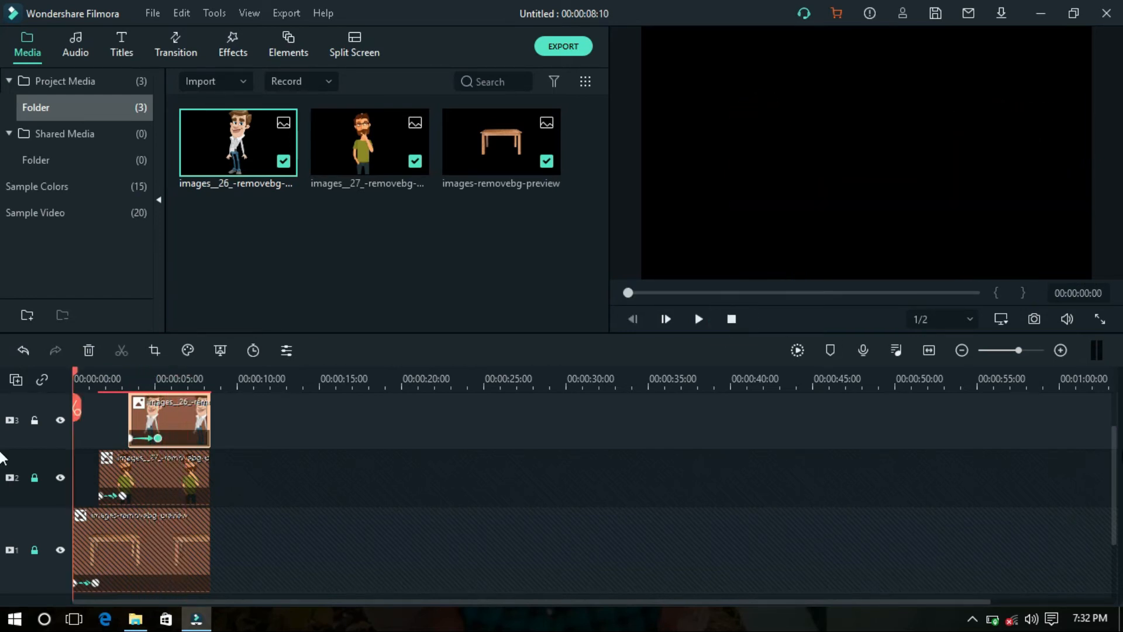
- Add the Title 30 preset to a new video track 4, starting at 00:00:08:10 where the image clips end
left_click_drag(1116, 479, 1117, 444)
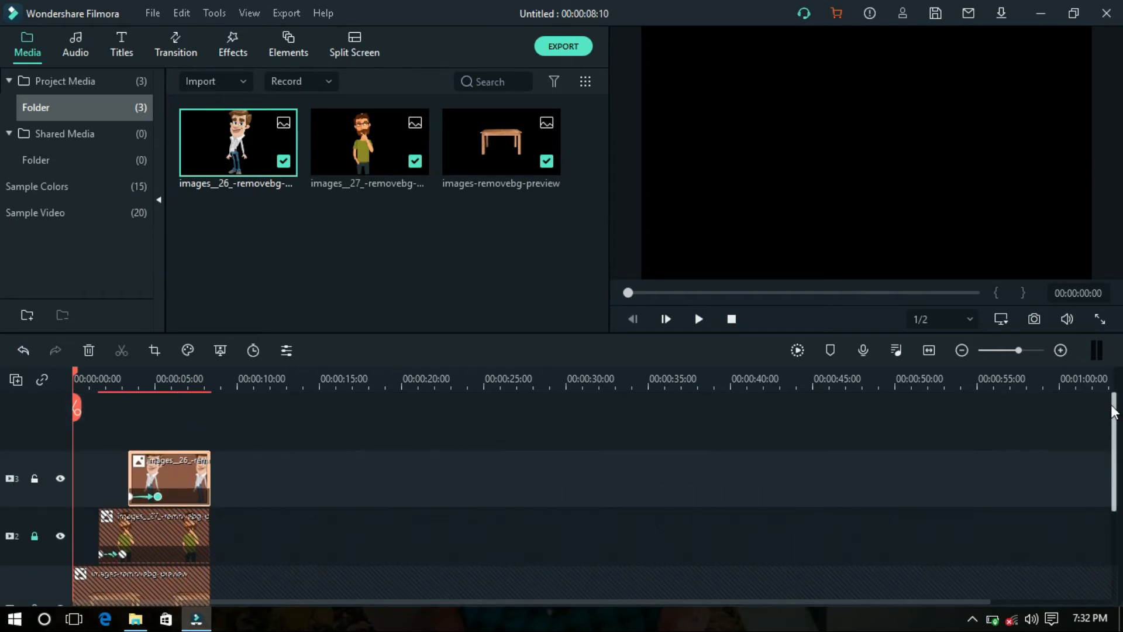
left_click(437, 241)
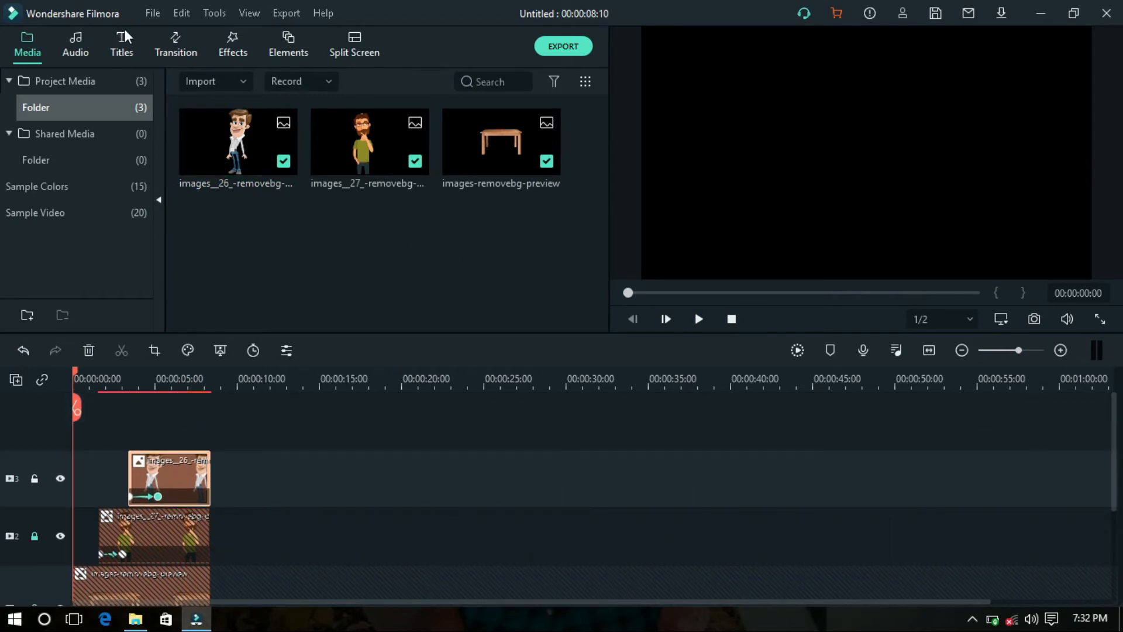
left_click(124, 50)
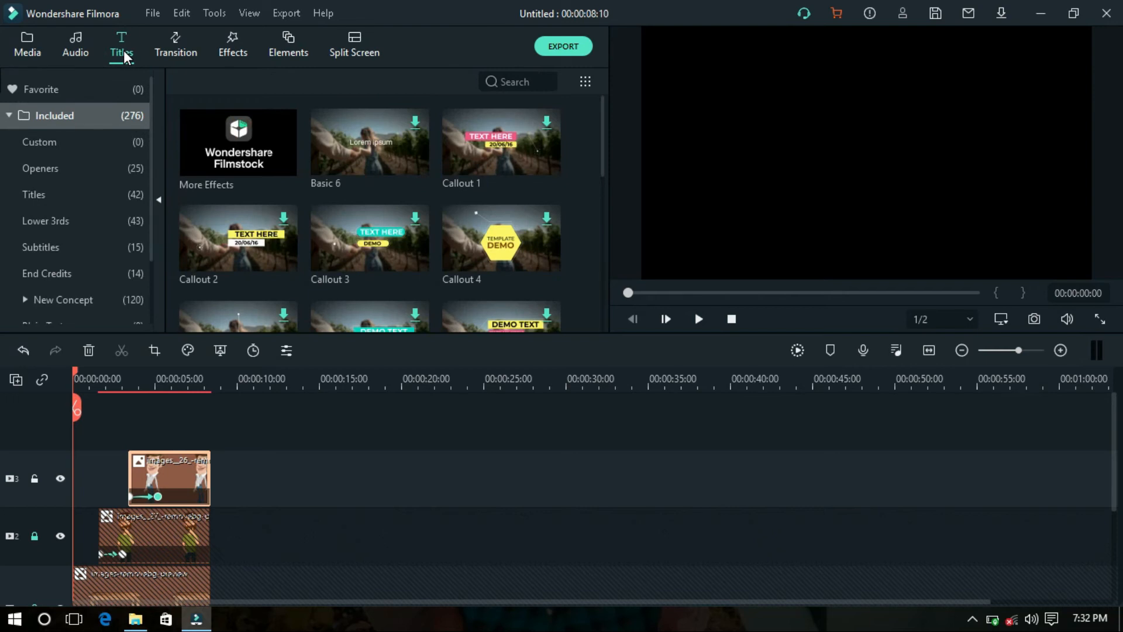
left_click(113, 175)
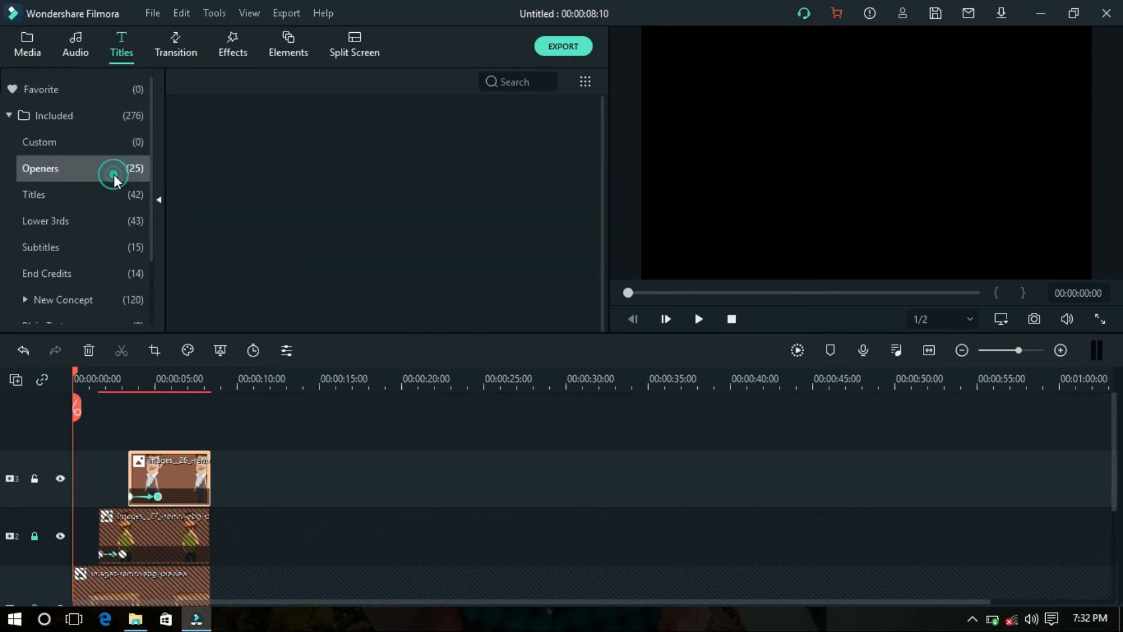
left_click(108, 196)
scroll(331, 253, "down", 5)
left_click_drag(331, 253, 263, 416)
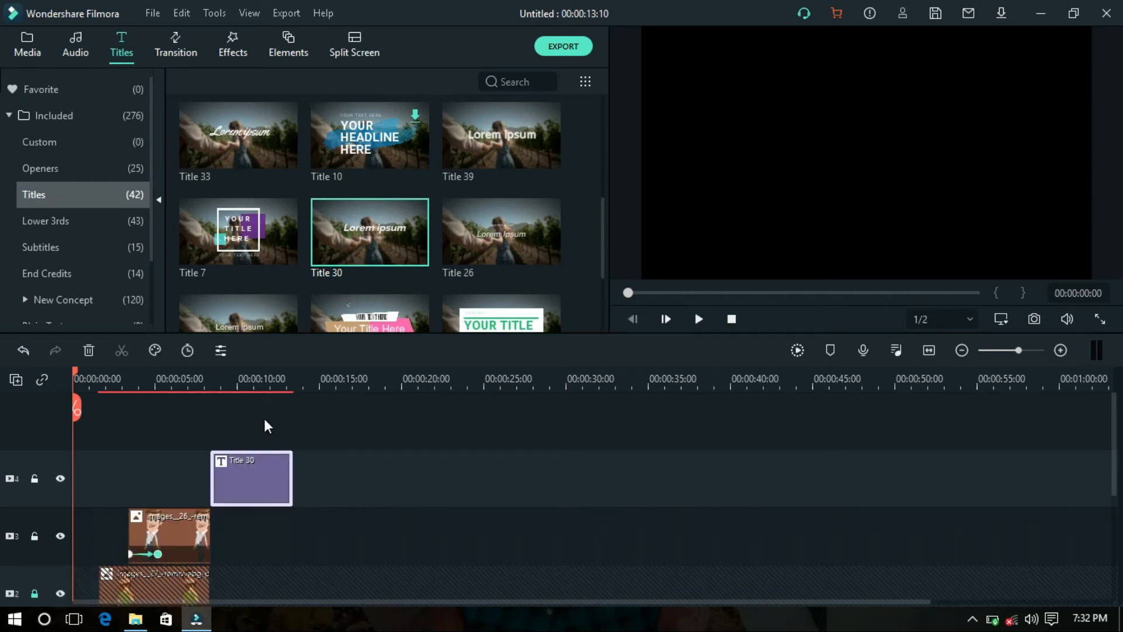
- Open the title in the advanced text editor and delete both Lorem ipsum text boxes
double_click(261, 472)
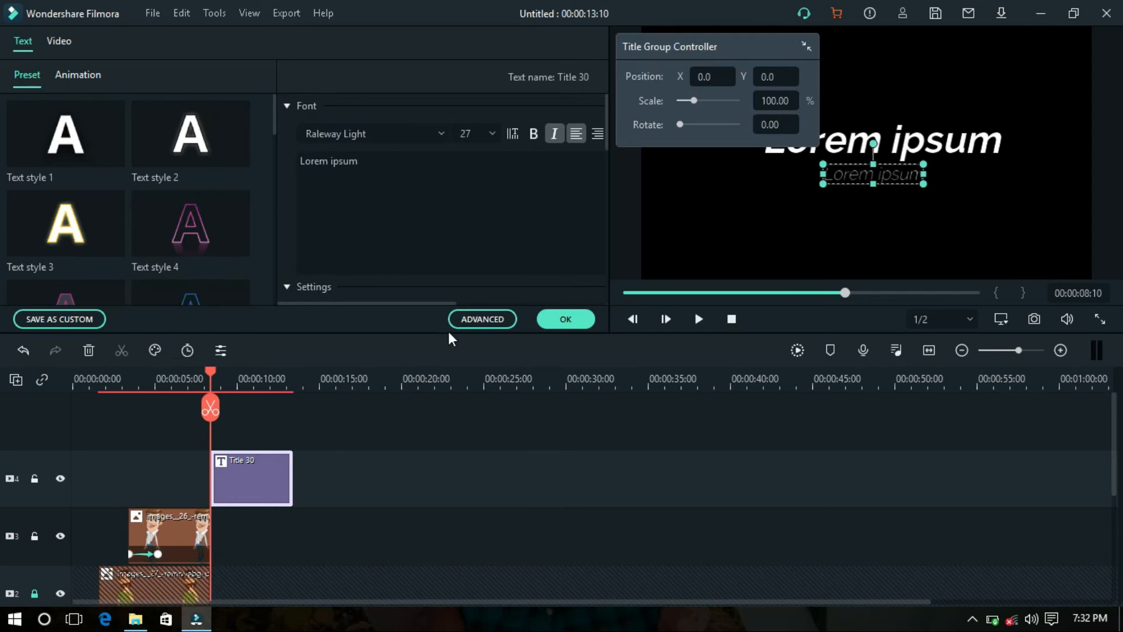
left_click(481, 319)
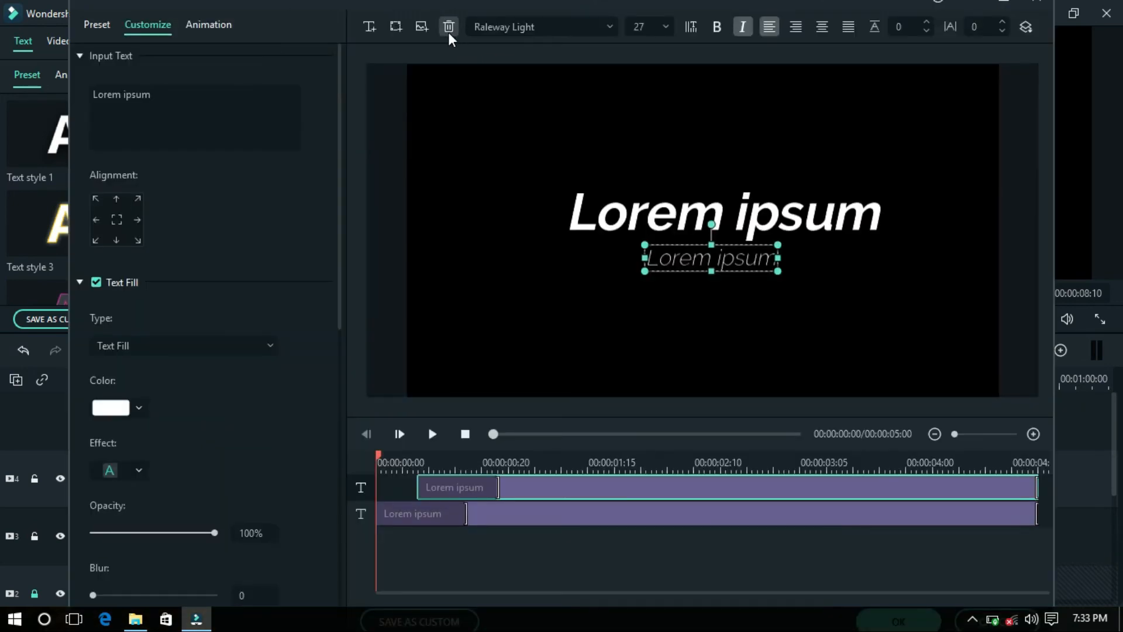
left_click(448, 29)
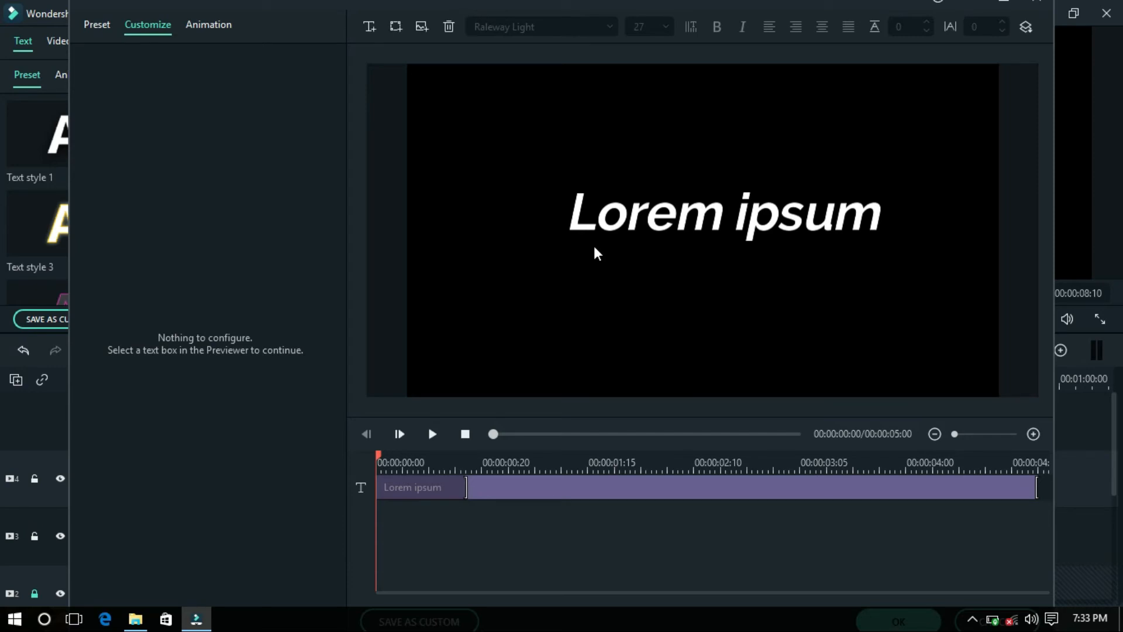
left_click(618, 228)
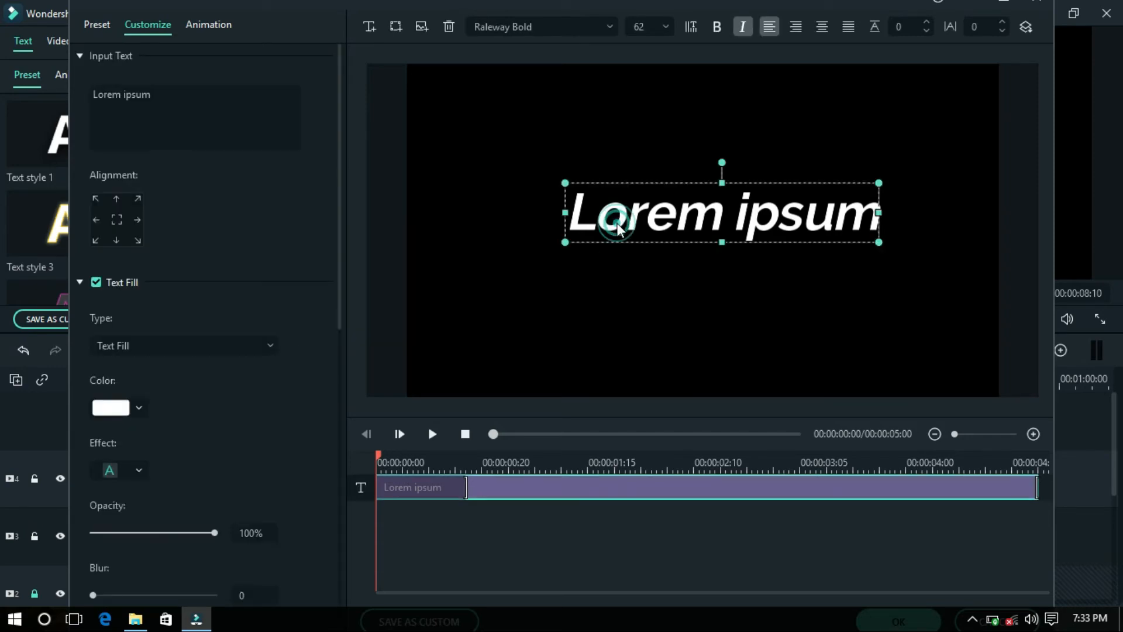
left_click(448, 29)
- Add a new text box to the title and replace its placeholder with "Animation Effects"
left_click(369, 26)
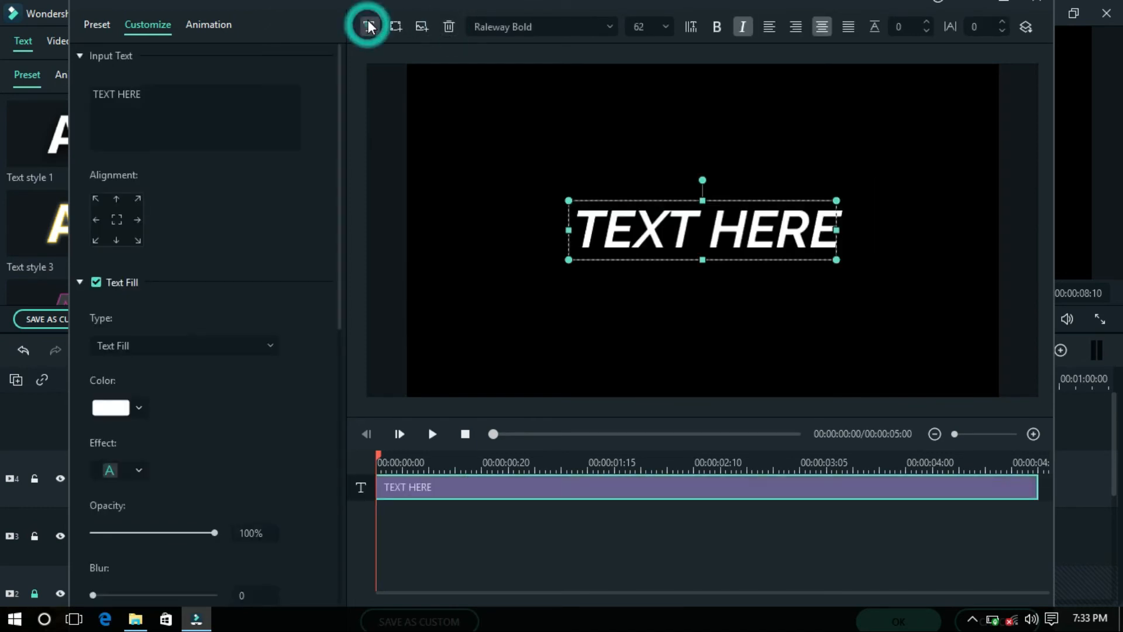
left_click_drag(157, 92, 75, 86)
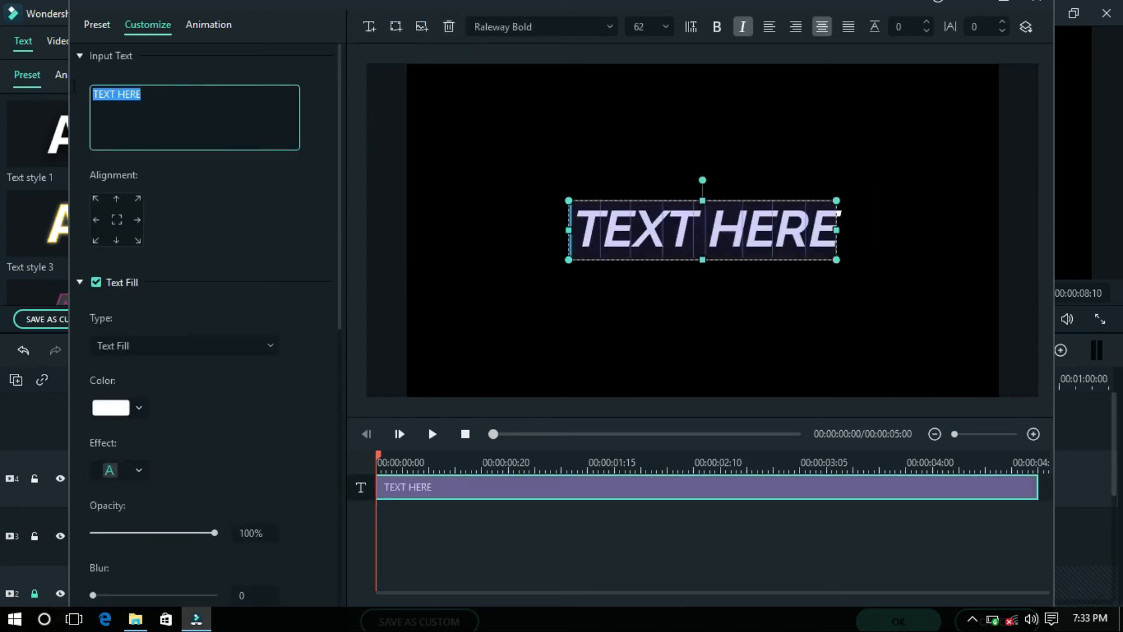
key("BackSpace")
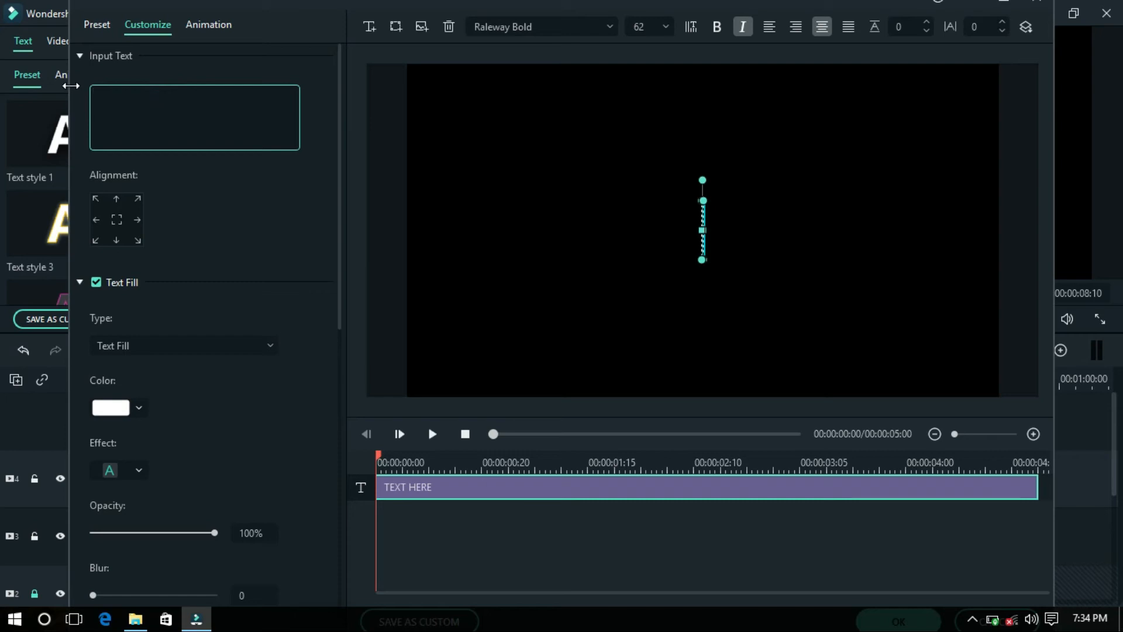
type("Animation Effects")
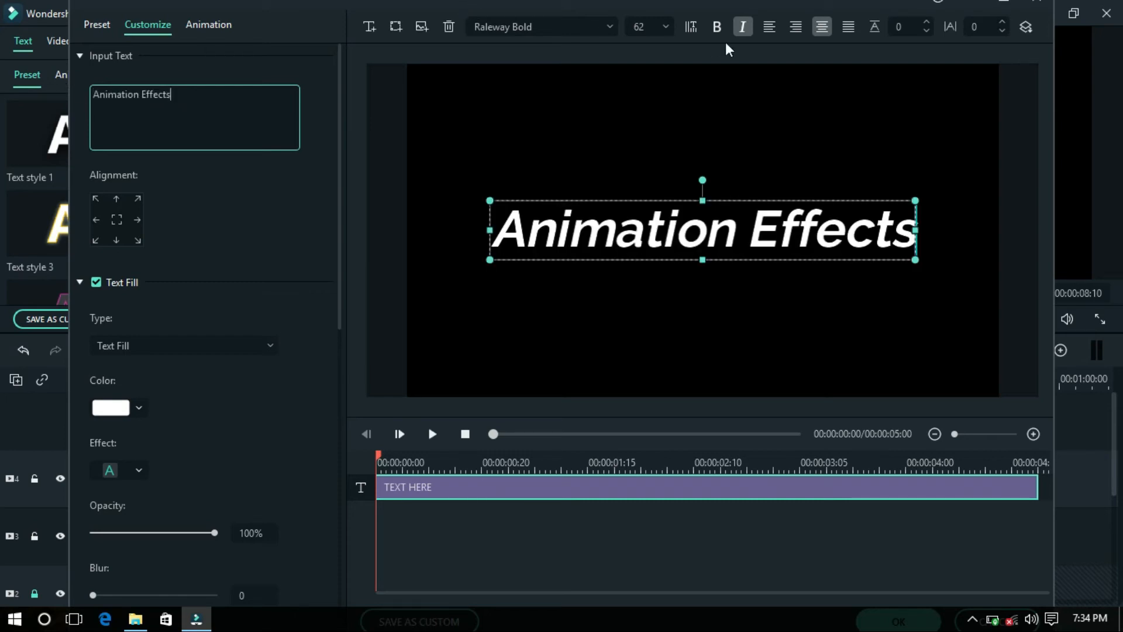
- Set the title text's font to Russo One and align it left
left_click(611, 34)
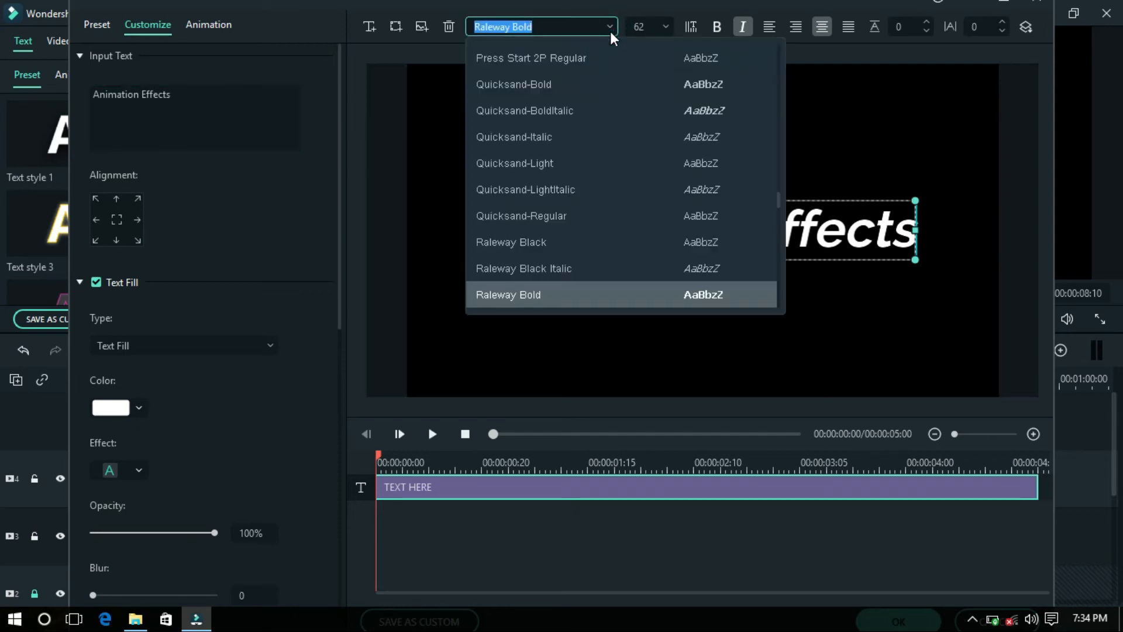
left_click_drag(781, 206, 770, 243)
left_click(739, 226)
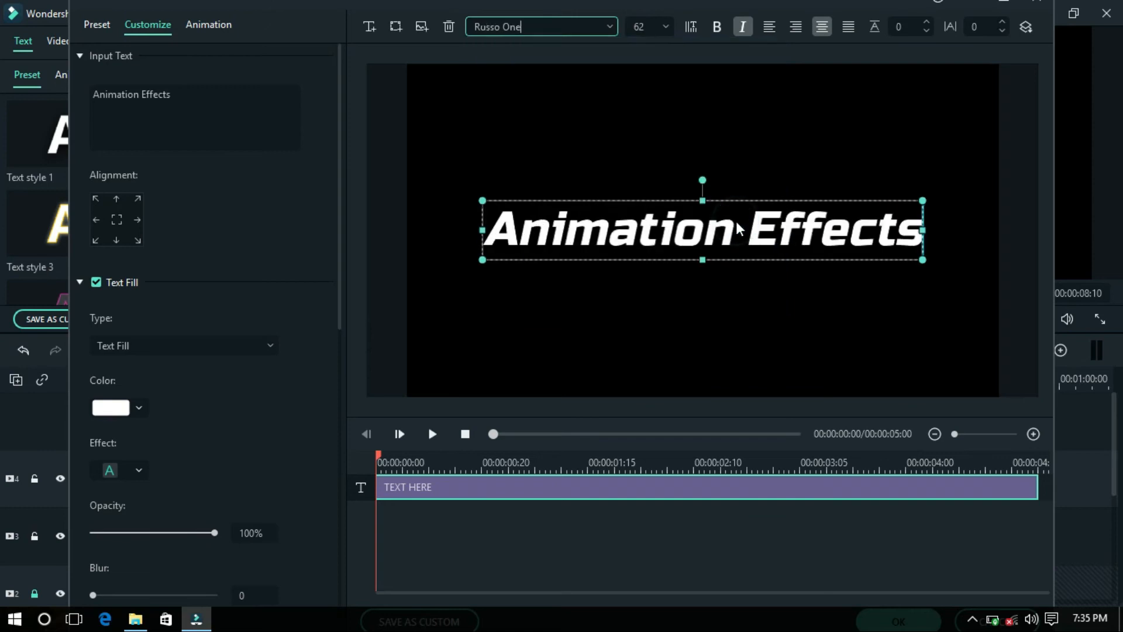
left_click(771, 29)
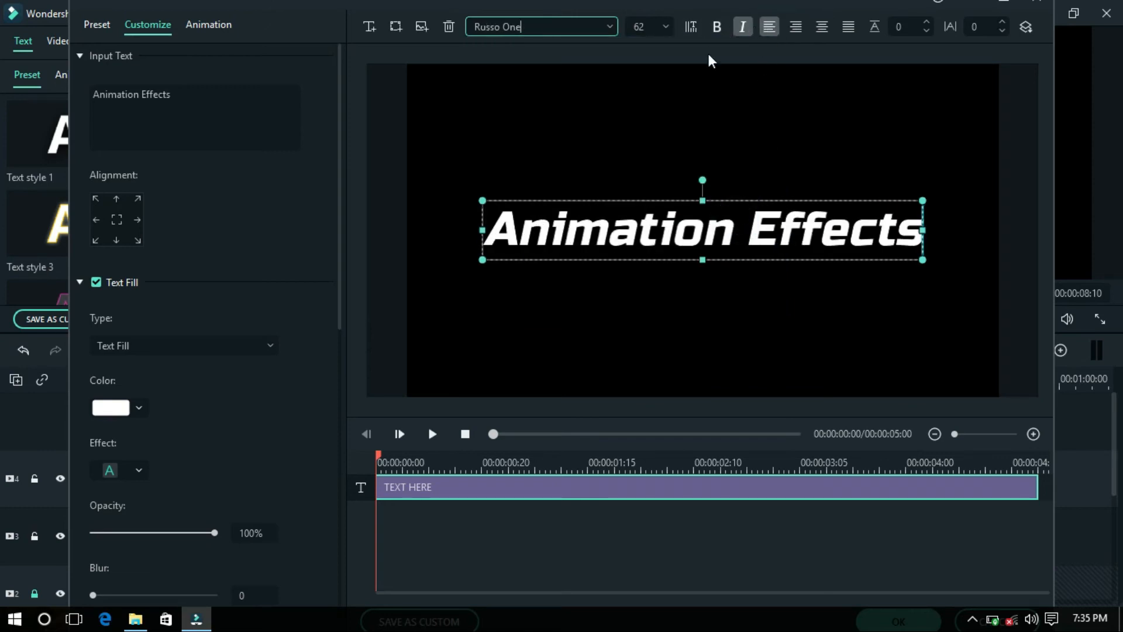
- Move the Animation Effects text into the upper part of the frame and accept the advanced text edits
left_click(777, 159)
left_click(744, 240)
left_click_drag(744, 237, 740, 180)
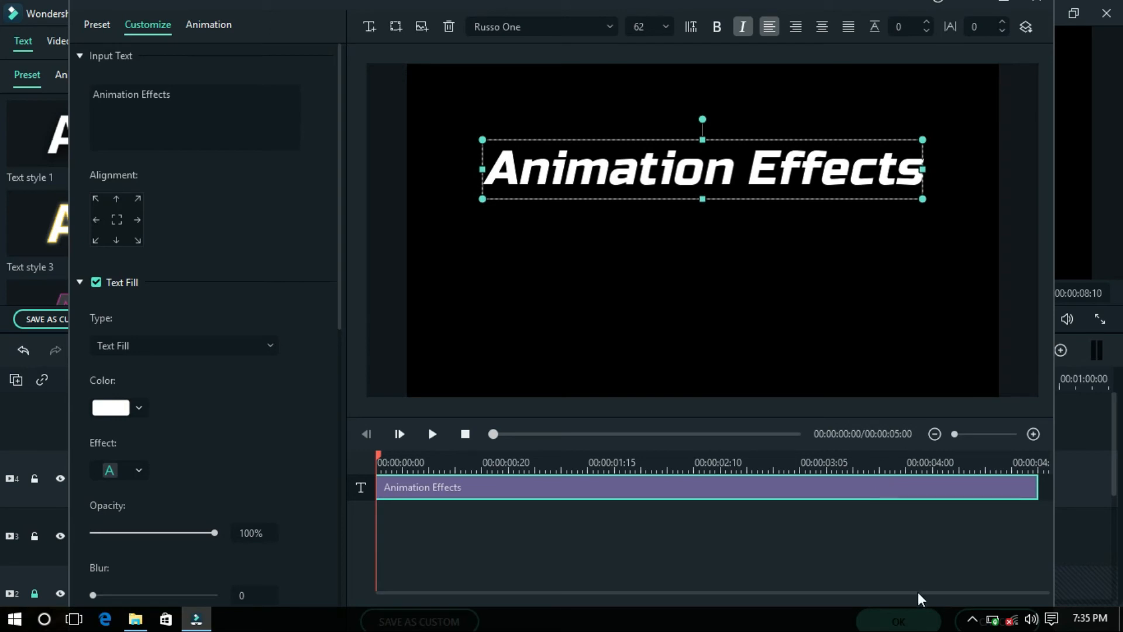
left_click(1004, 6)
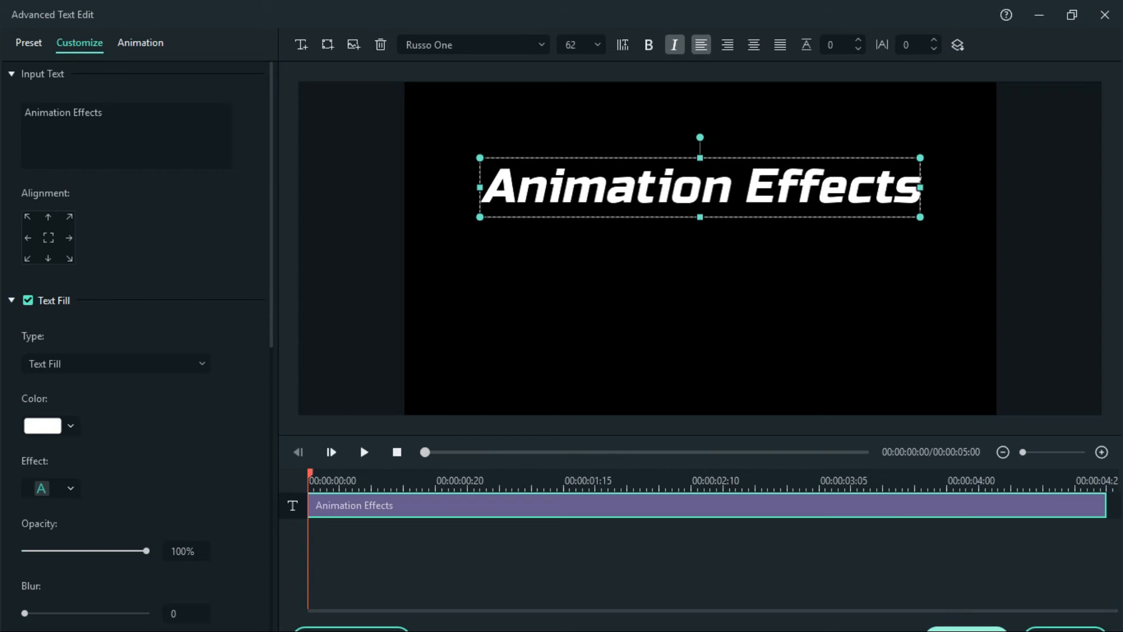
left_click(966, 627)
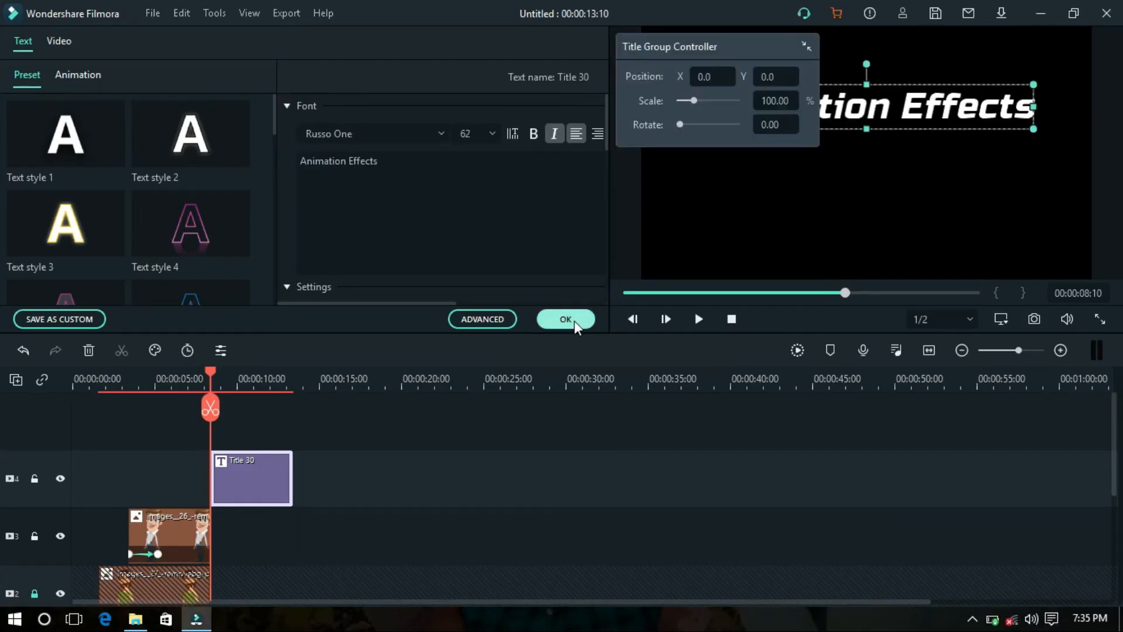
- Move the title clip to start at 00:00:05:15 and raise its text above the two characters' heads
left_click(164, 379)
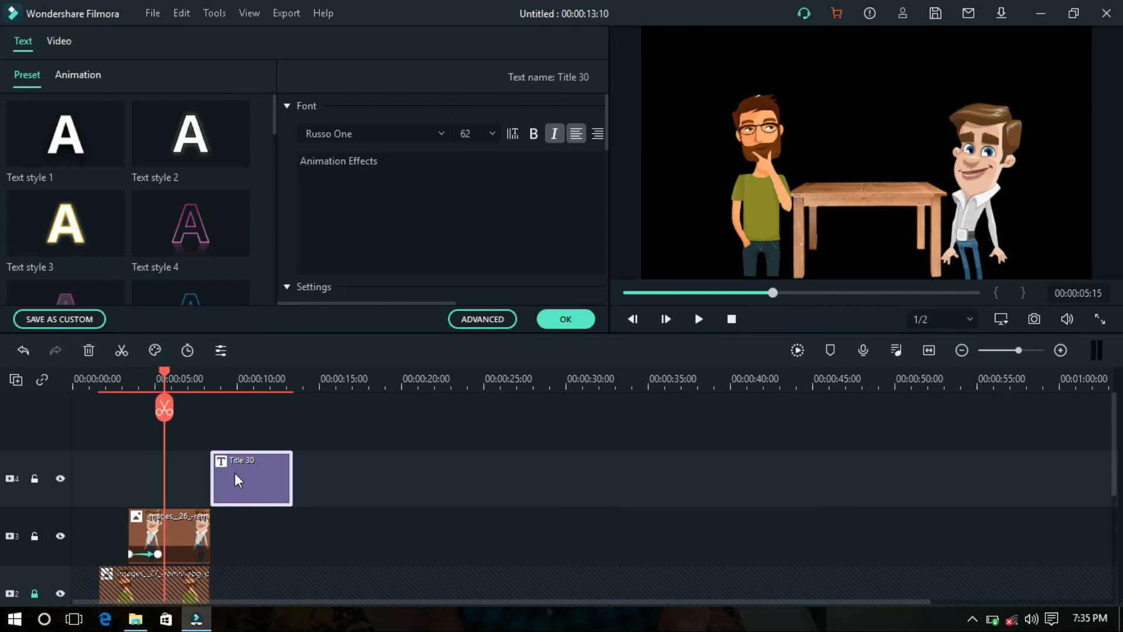
left_click_drag(203, 480, 187, 481)
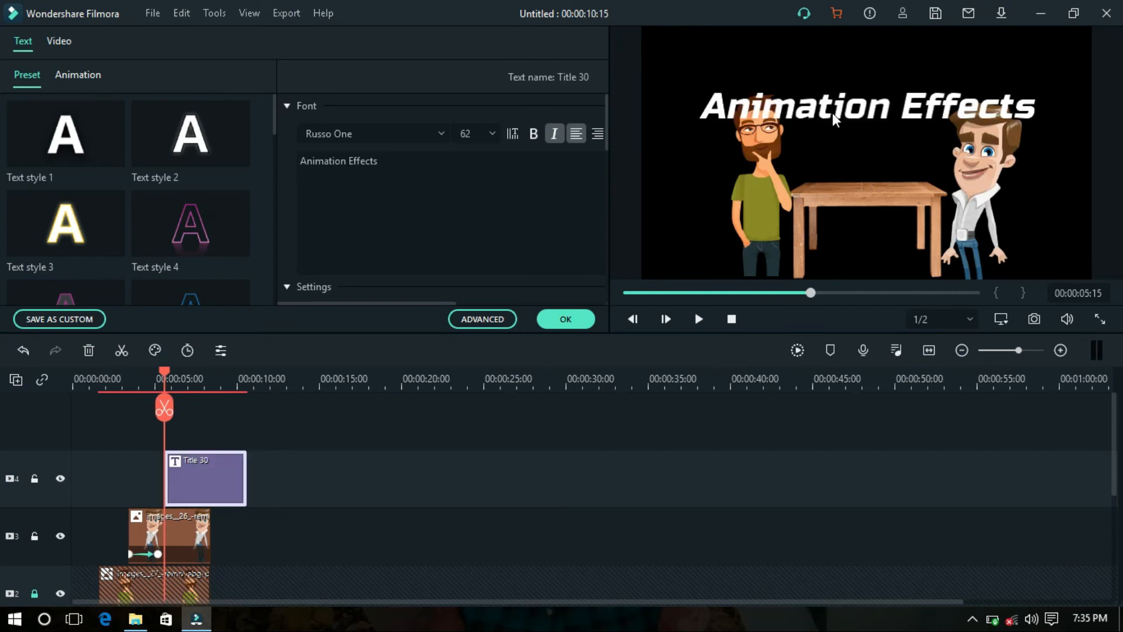
left_click(891, 108)
left_click_drag(892, 108, 890, 70)
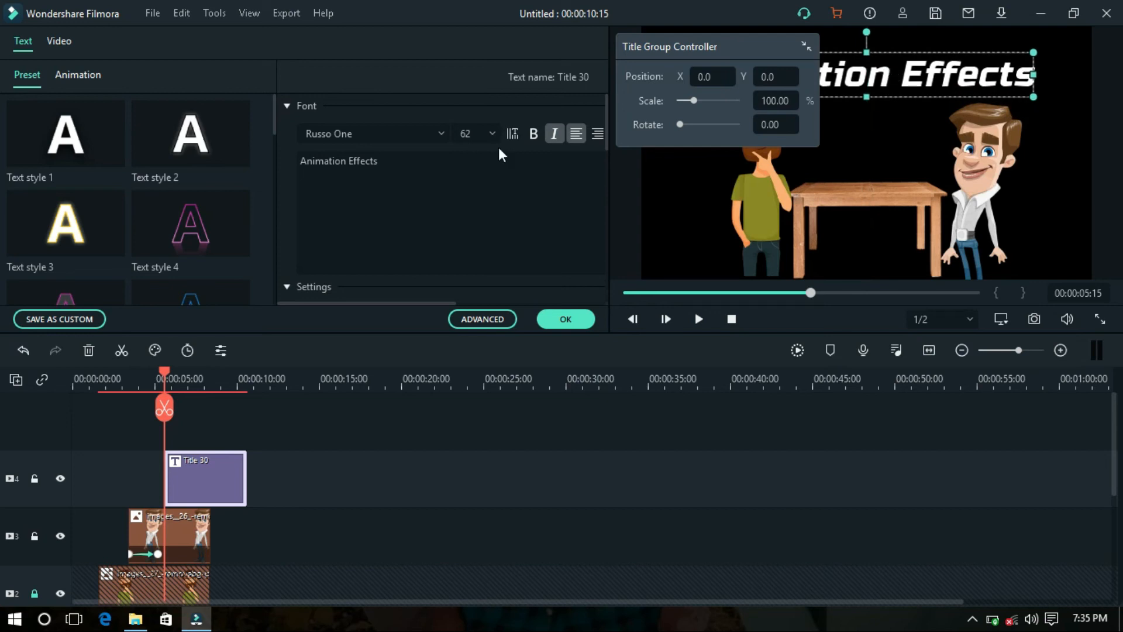
left_click(345, 427)
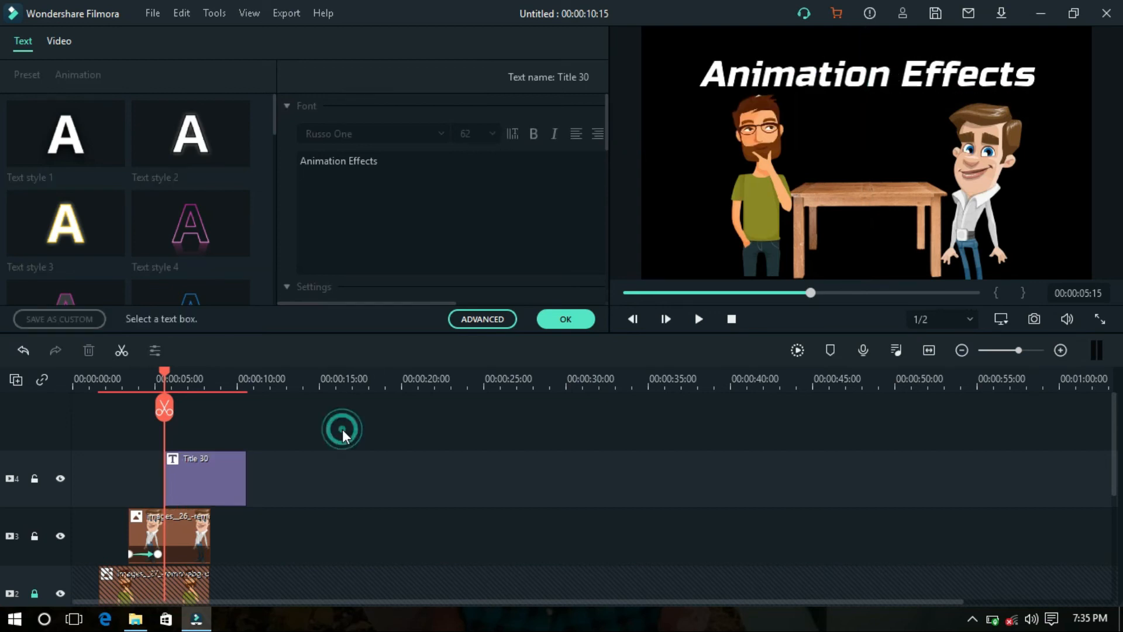
- Shrink the Animation Effects text slightly, recentre it above the table, and accept the title edits
left_click(952, 80)
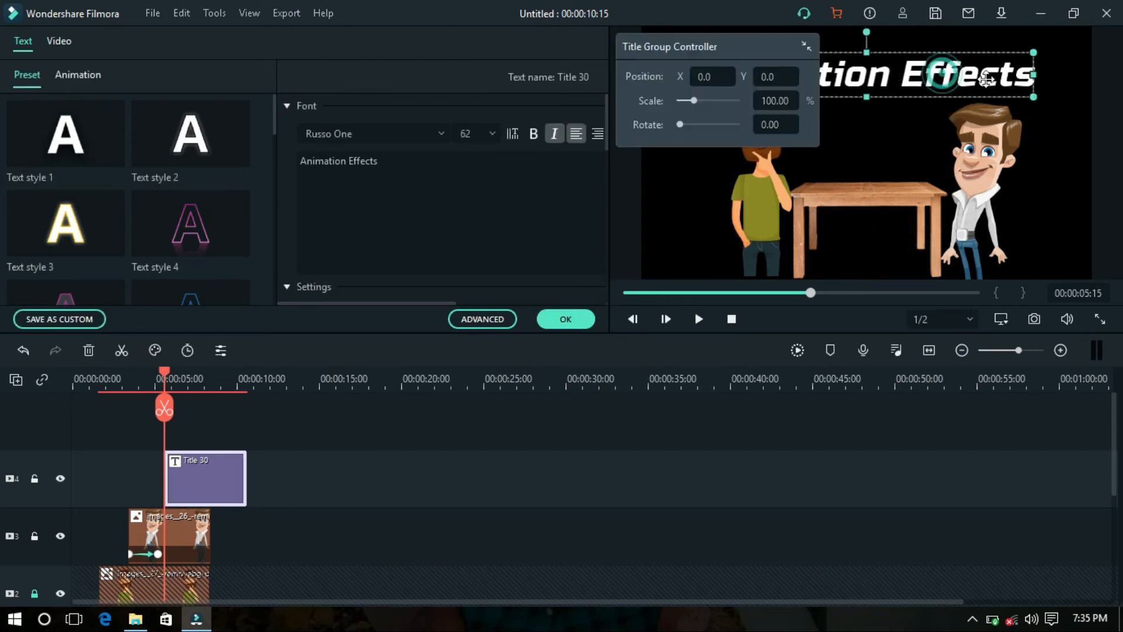
left_click_drag(1017, 89, 944, 80)
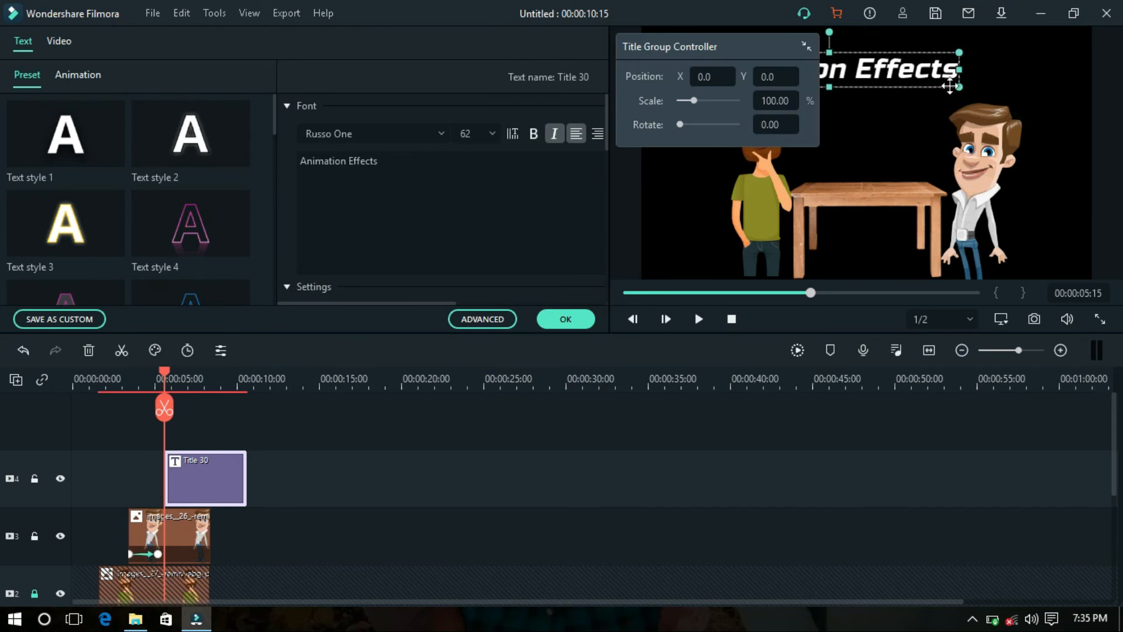
left_click_drag(860, 70, 906, 69)
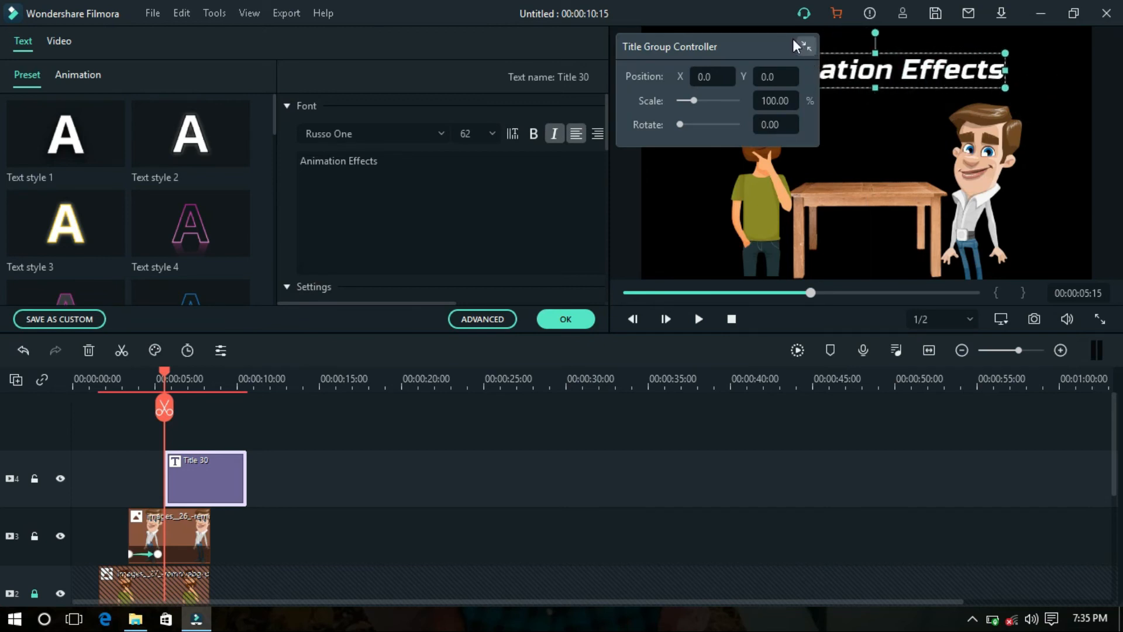
left_click(581, 367)
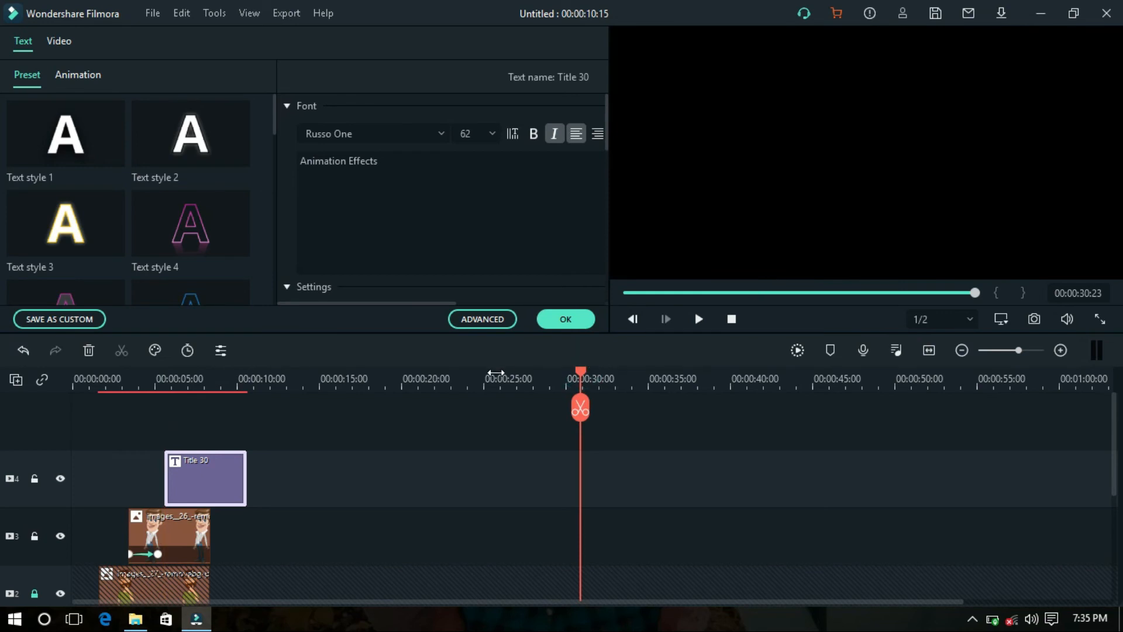
left_click(549, 321)
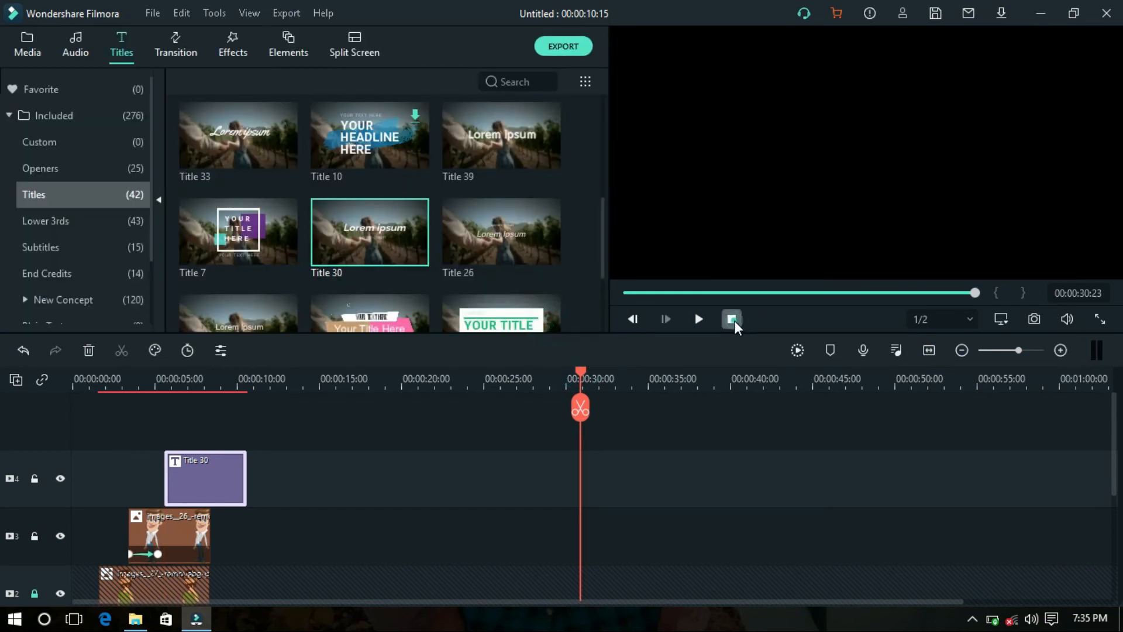
- Enlarge the Animation Effects text slightly and recentre it above the two characters and the table
left_click(733, 320)
left_click(202, 377)
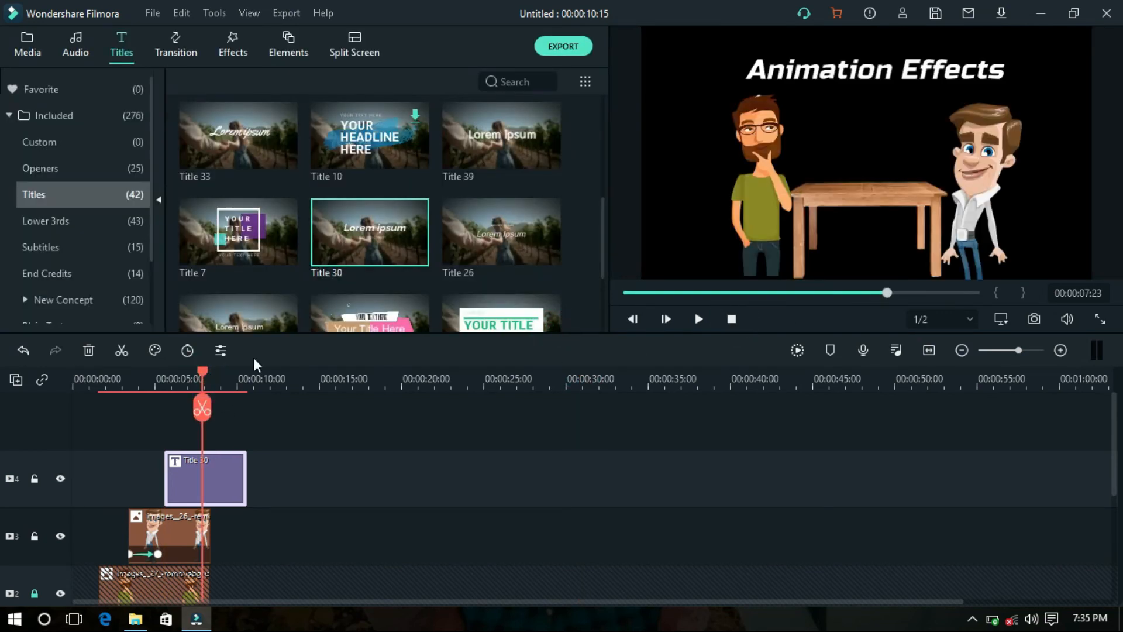
left_click(903, 73)
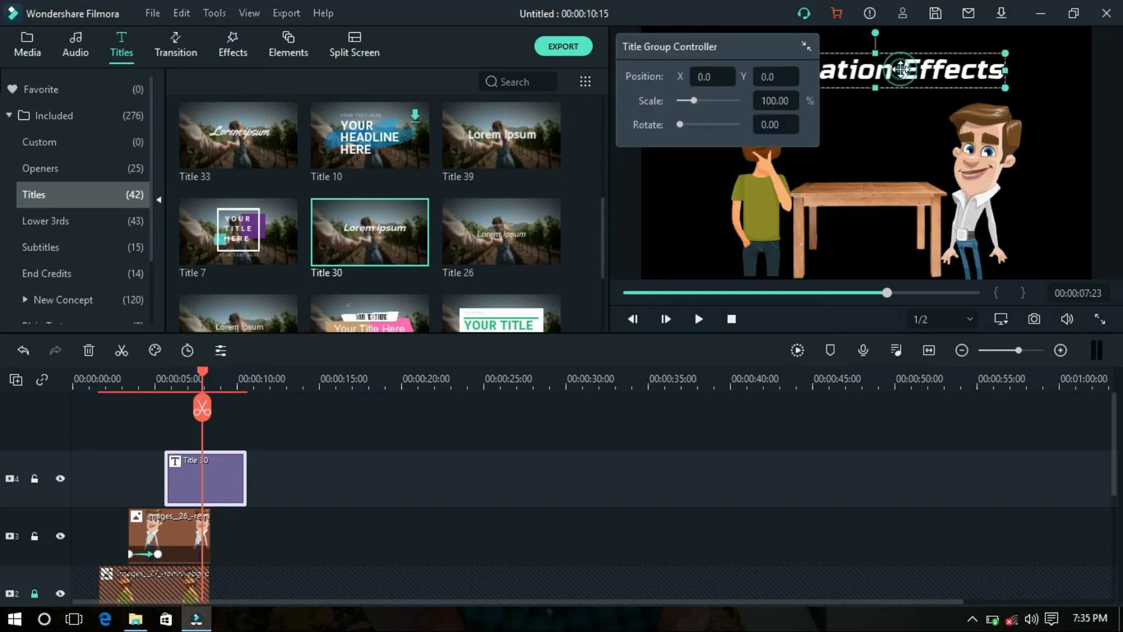
left_click(811, 49)
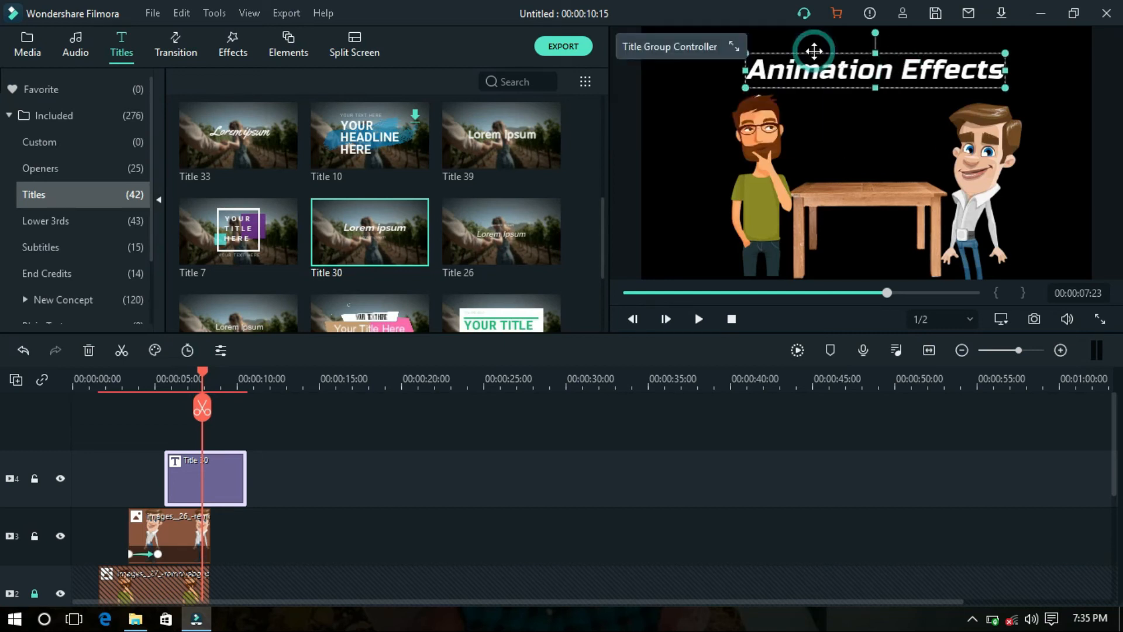
left_click_drag(671, 47, 494, 30)
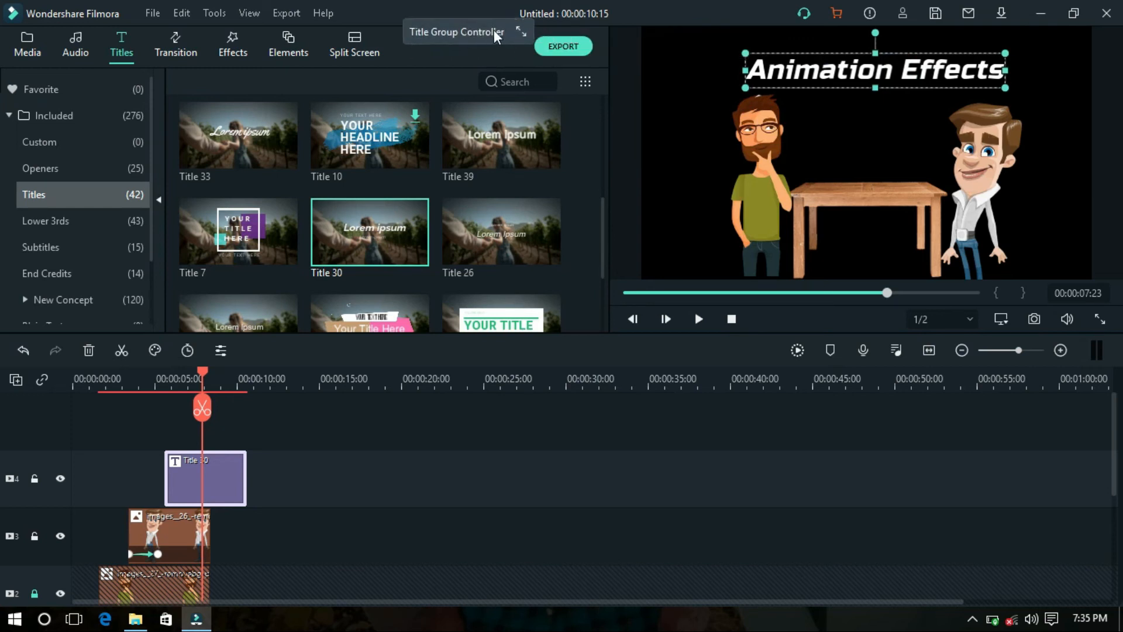
left_click_drag(745, 53, 683, 45)
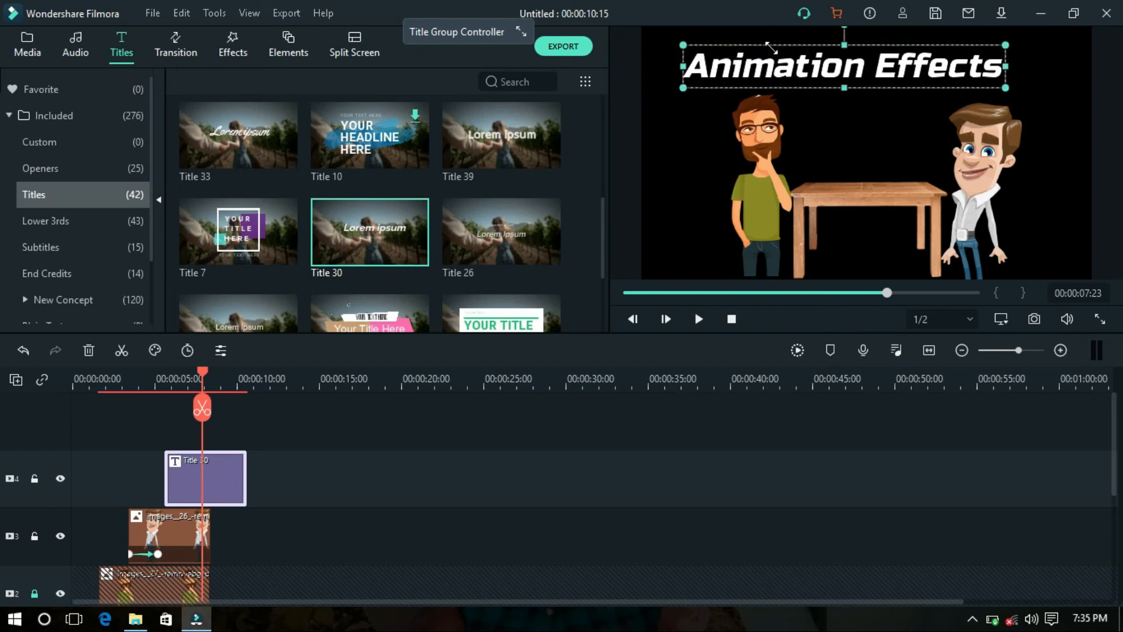
left_click_drag(770, 48, 778, 48)
left_click_drag(841, 70, 866, 73)
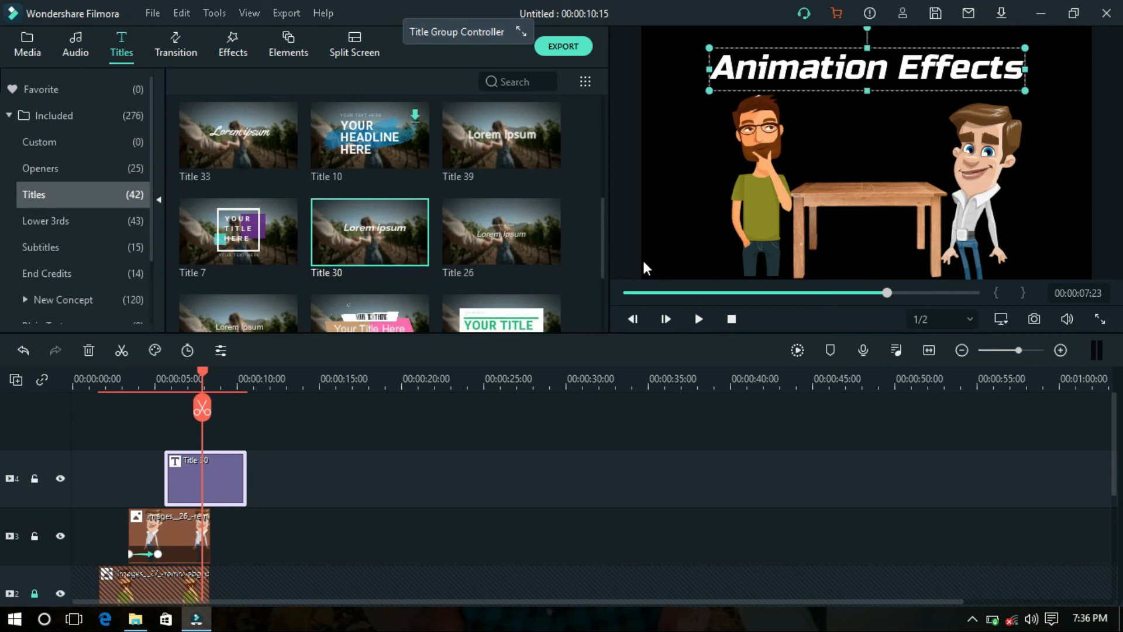
- Capture a snapshot of the title alone at 00:00:09:12 and replace the title clip with that image, starting at the same time
left_click(228, 381)
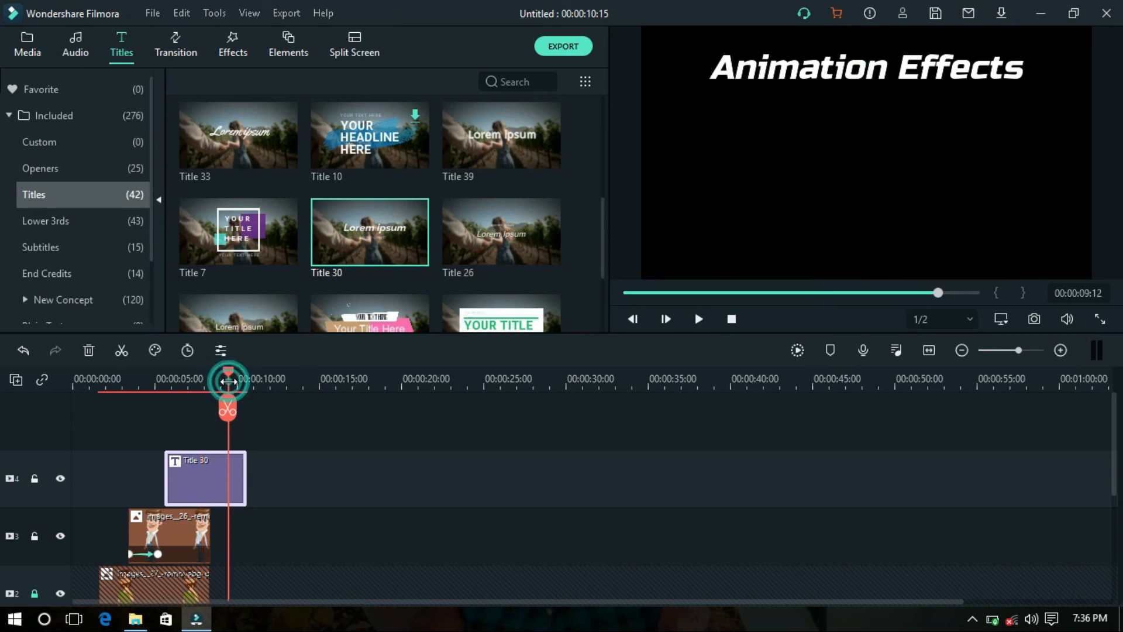
left_click(1038, 320)
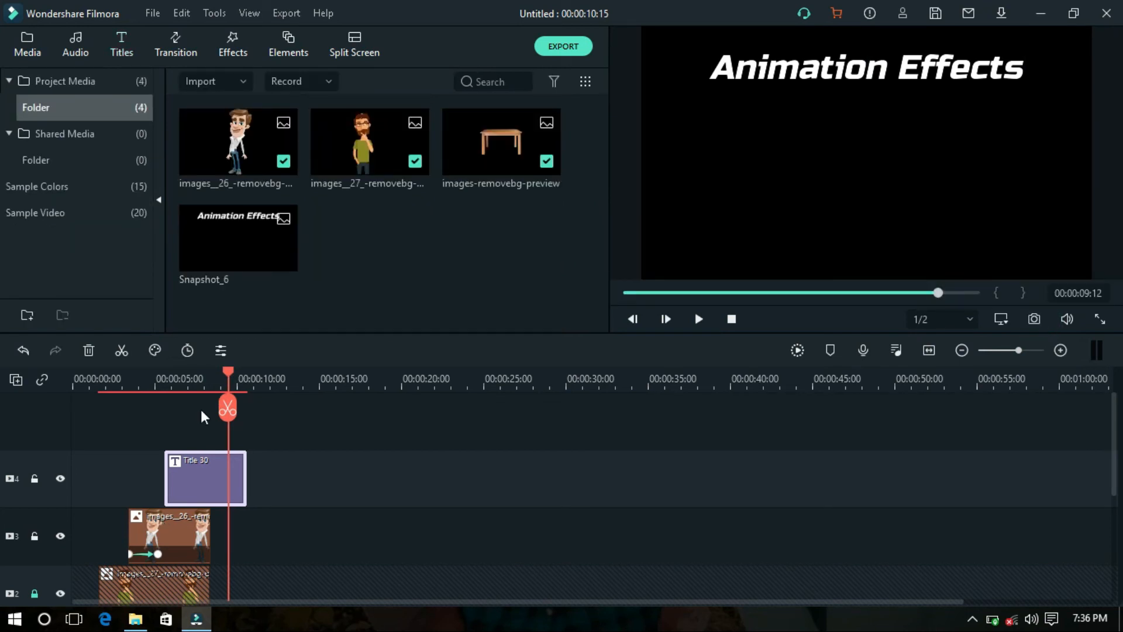
left_click_drag(205, 261, 168, 432)
left_click_drag(194, 479, 195, 477)
left_click(195, 537)
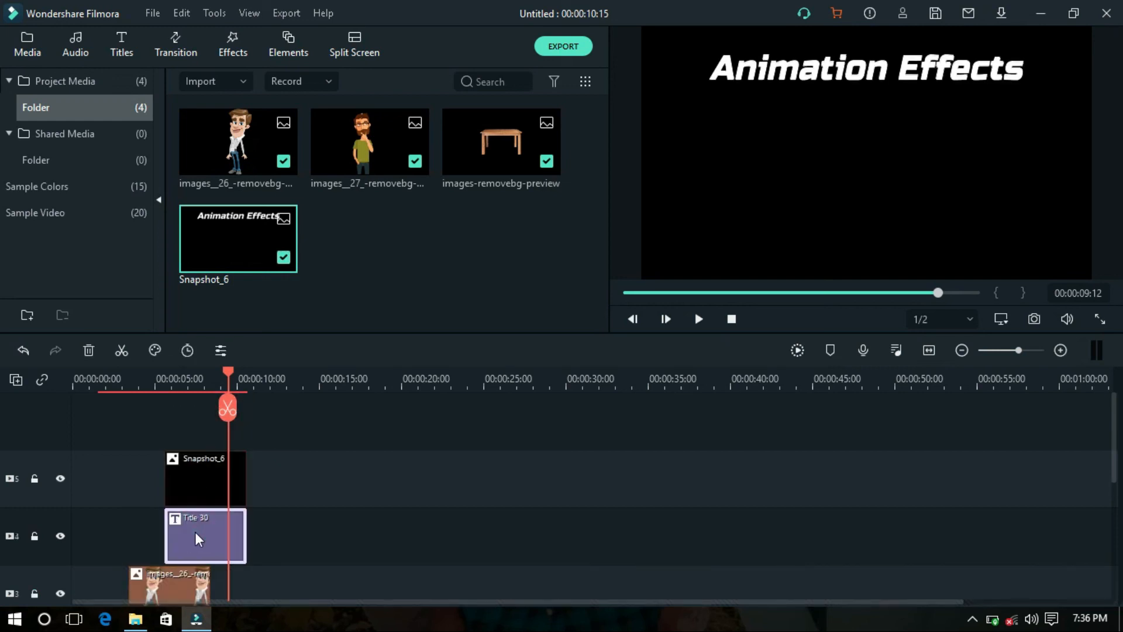
left_click(88, 350)
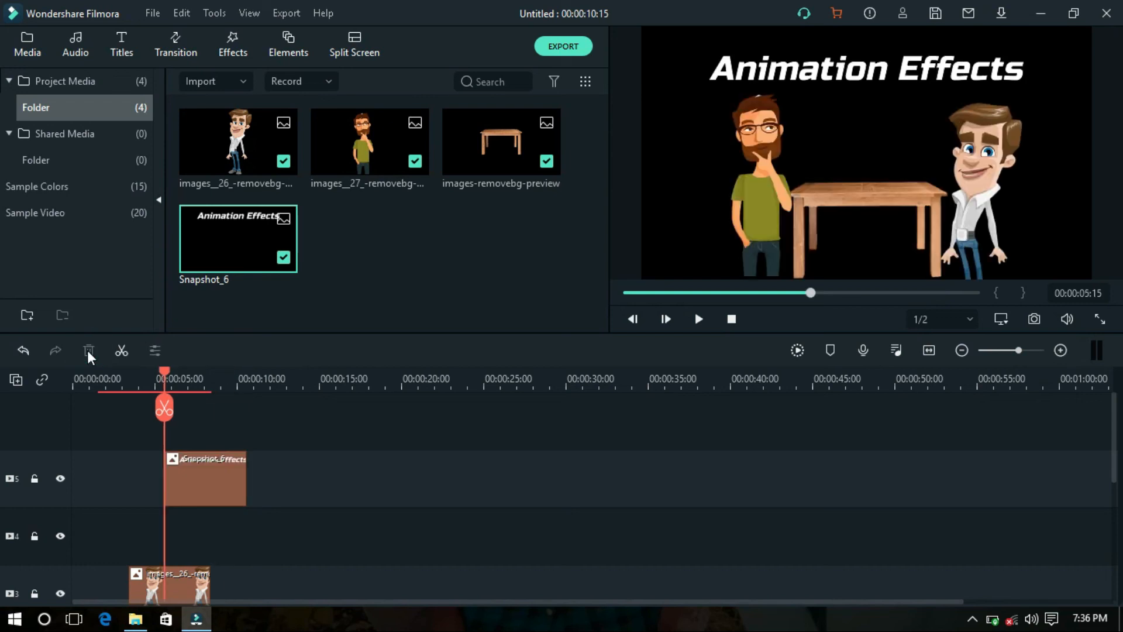
- Lock track 3 and add a custom animation keyframe to the snapshot clip at 00:00:05:17, raising the image out of frame to Y 88.0
left_click(185, 384)
left_click_drag(186, 372, 167, 363)
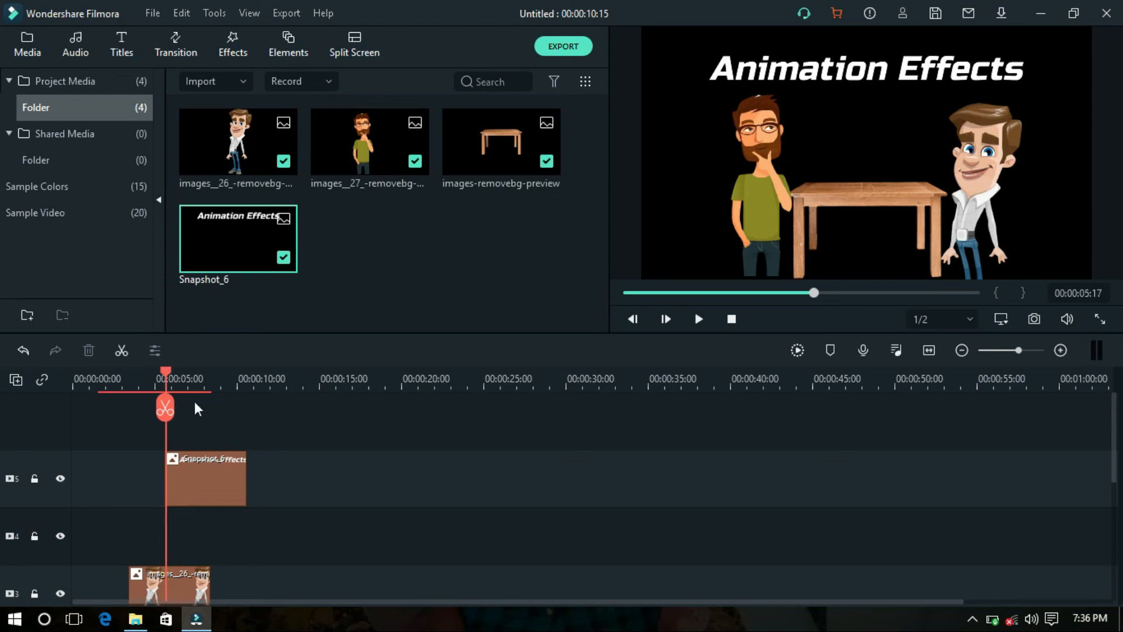
double_click(206, 475)
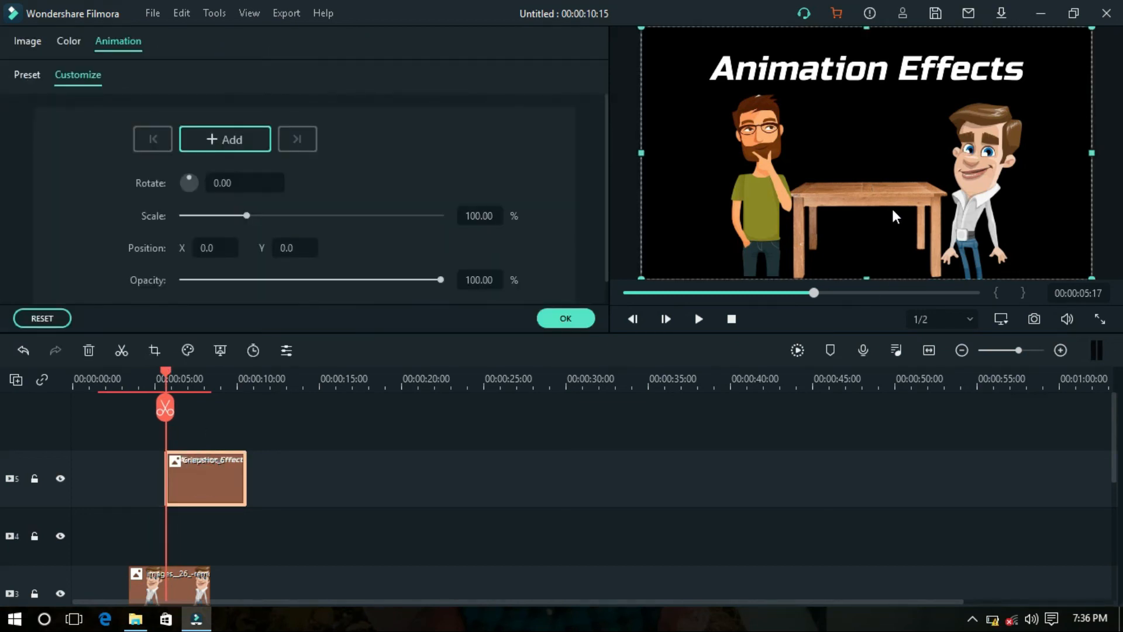
left_click(33, 594)
left_click_drag(1113, 449, 1121, 425)
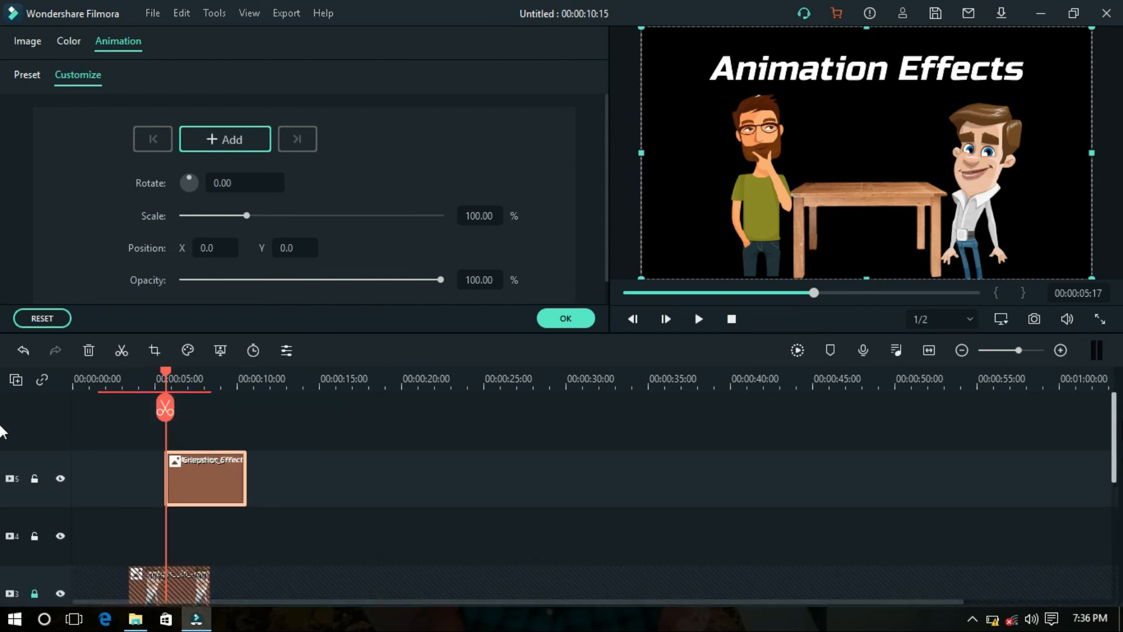
left_click(237, 141)
left_click_drag(884, 158, 890, 93)
- Add a second keyframe to the snapshot clip at 00:00:06:23, return its position to X 0.0, Y 0.0, and accept the animation
left_click(198, 379)
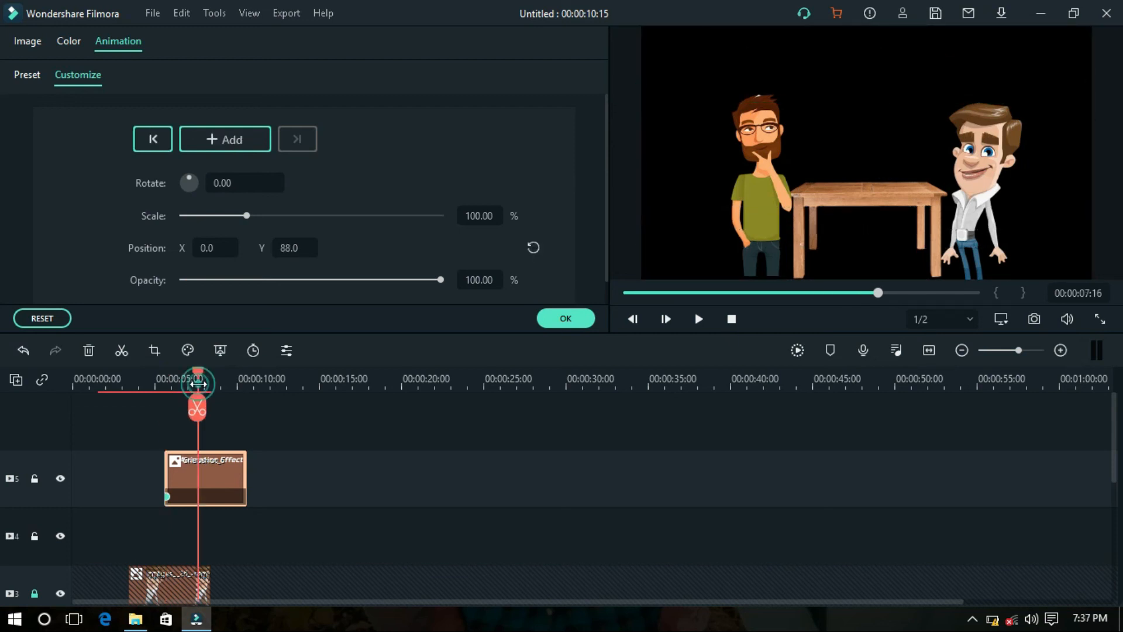
left_click_drag(198, 375, 187, 377)
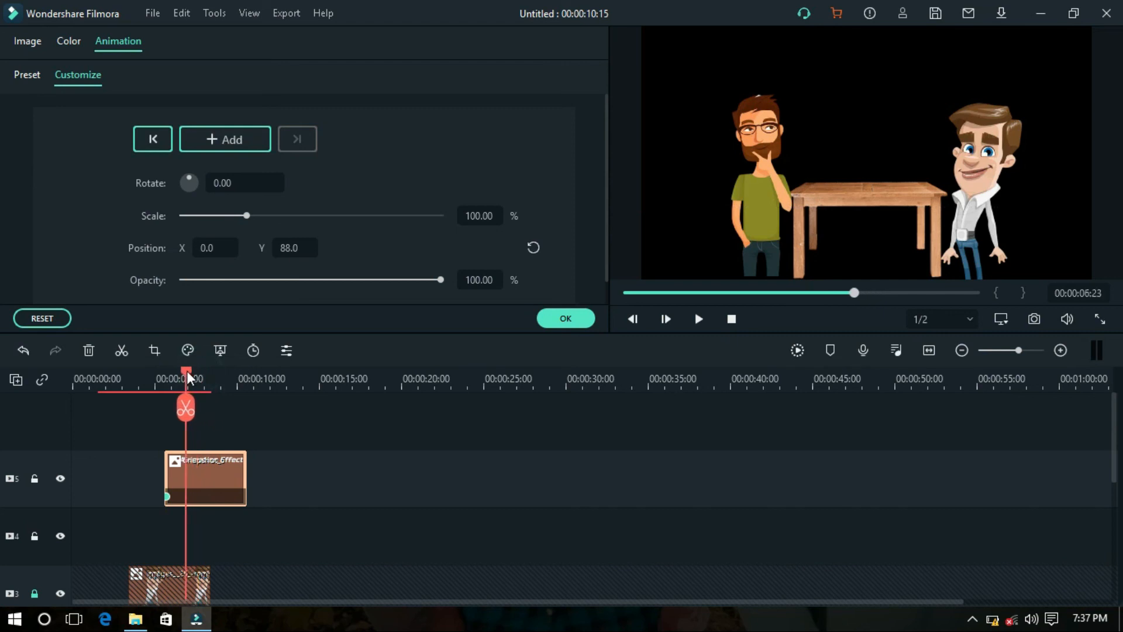
left_click(231, 149)
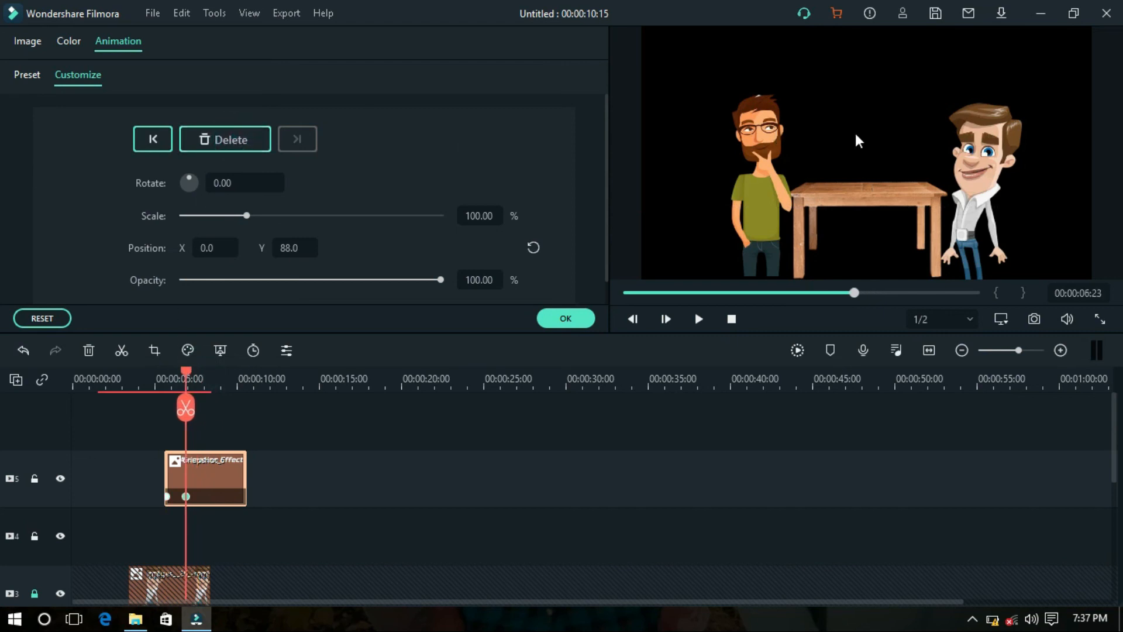
left_click_drag(875, 130, 875, 176)
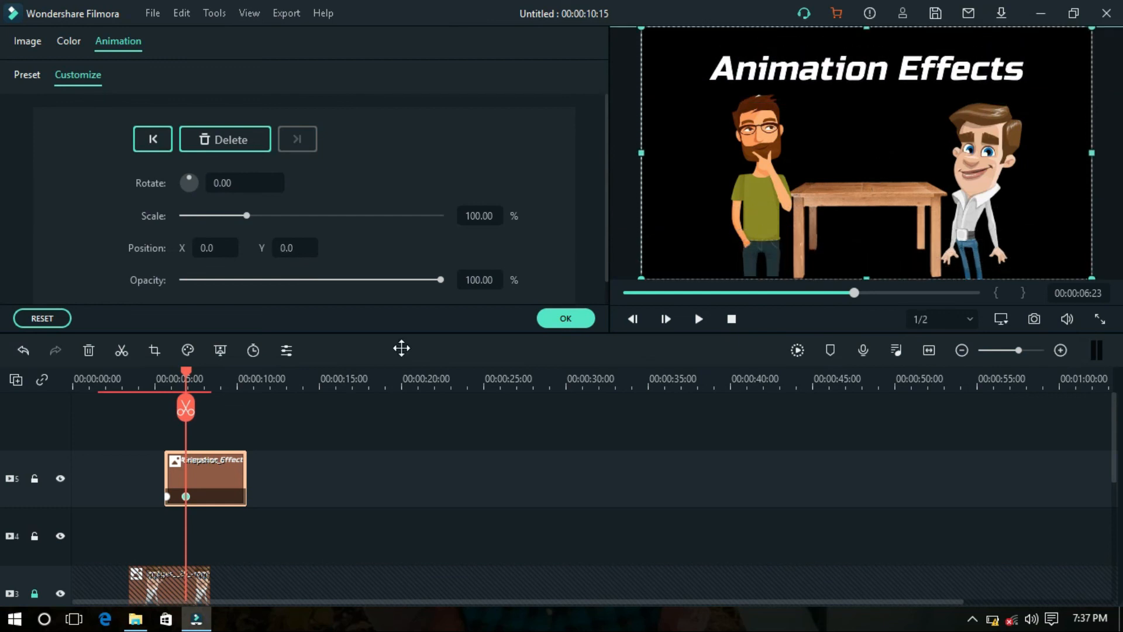
left_click(555, 317)
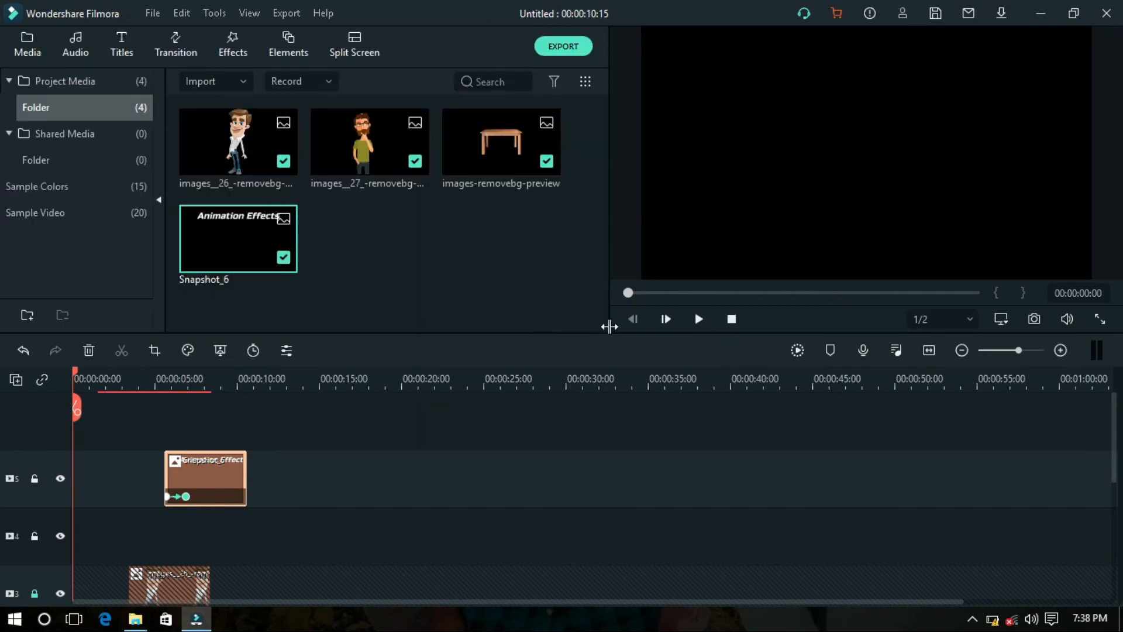
- Play the scene from the start to review the title's drop-in animation, then stop playback
left_click(701, 321)
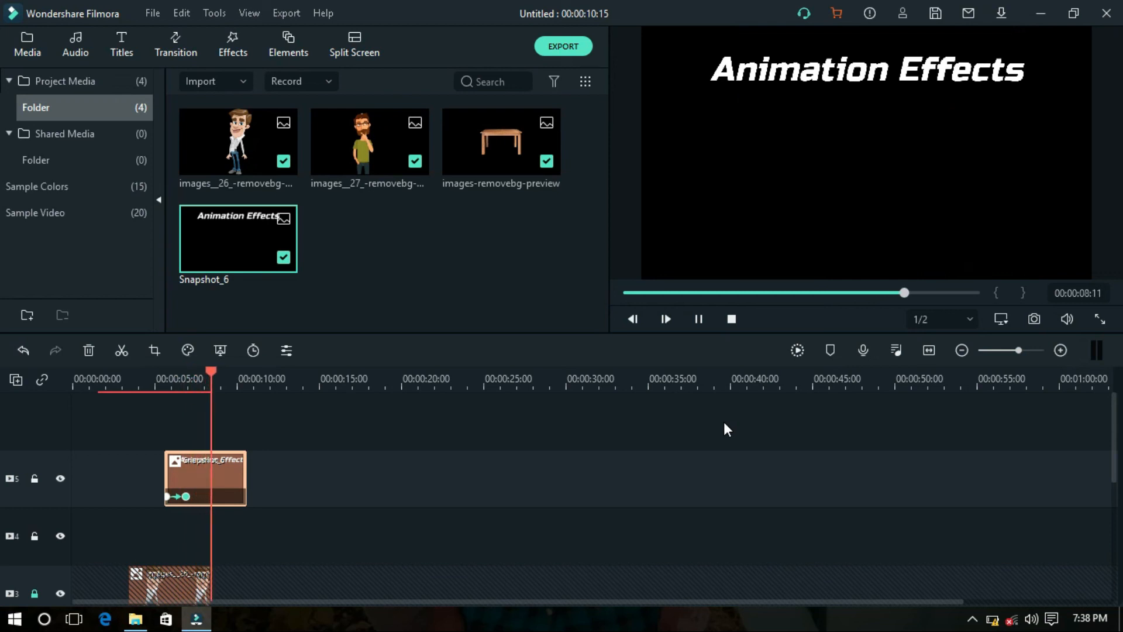
key("space")
left_click(732, 319)
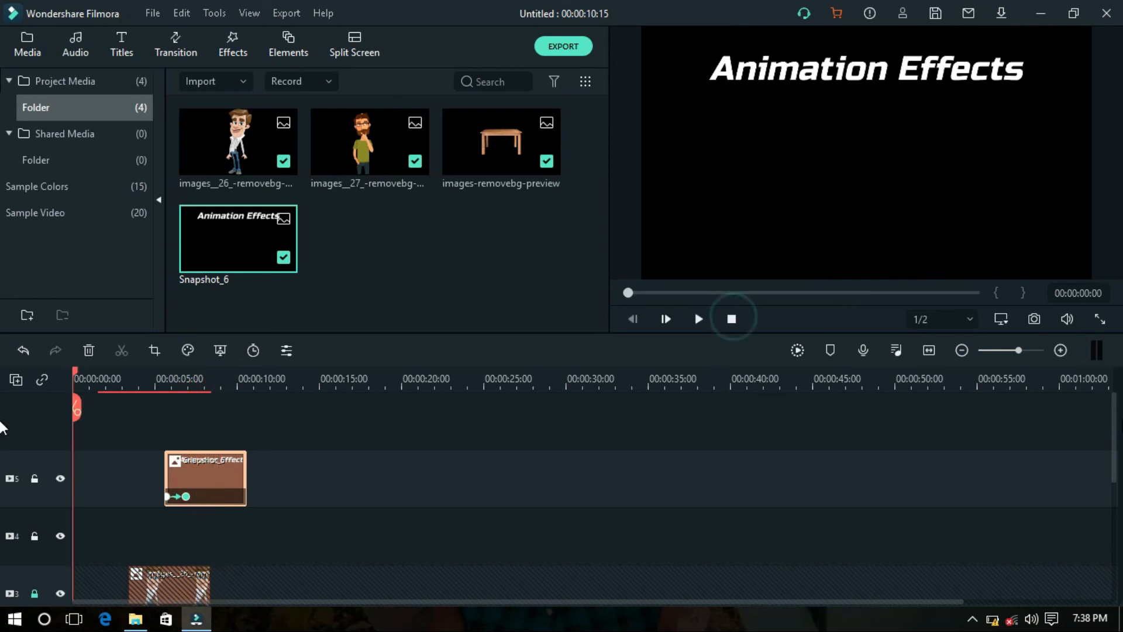